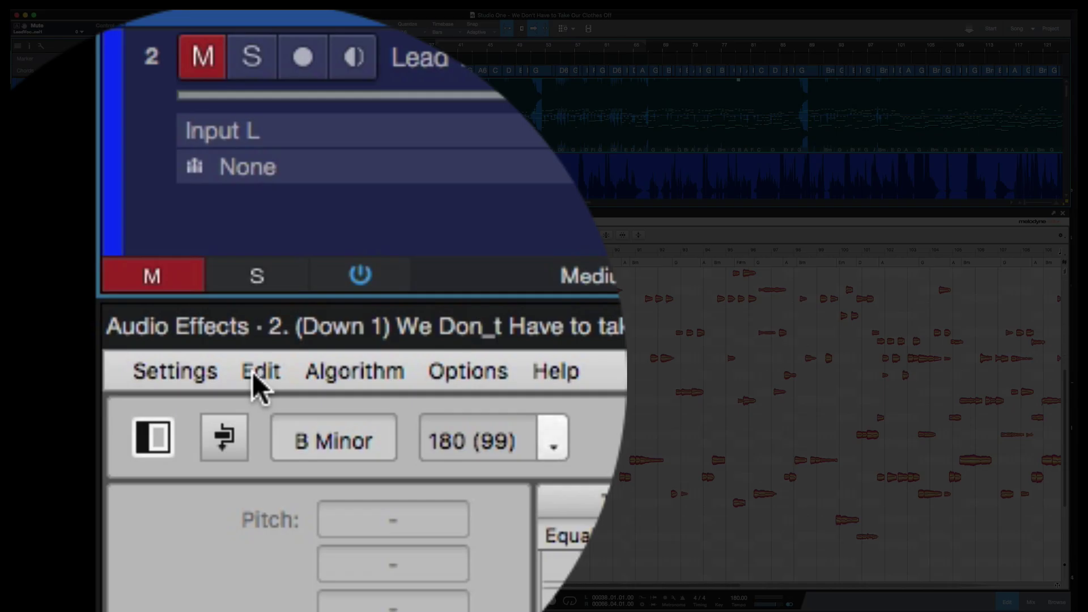
- Browse the Edit menu's Select Special and Chords and Keys commands without applying any, then scroll back to track 3
left_click(43, 224)
mouse_move(65, 294)
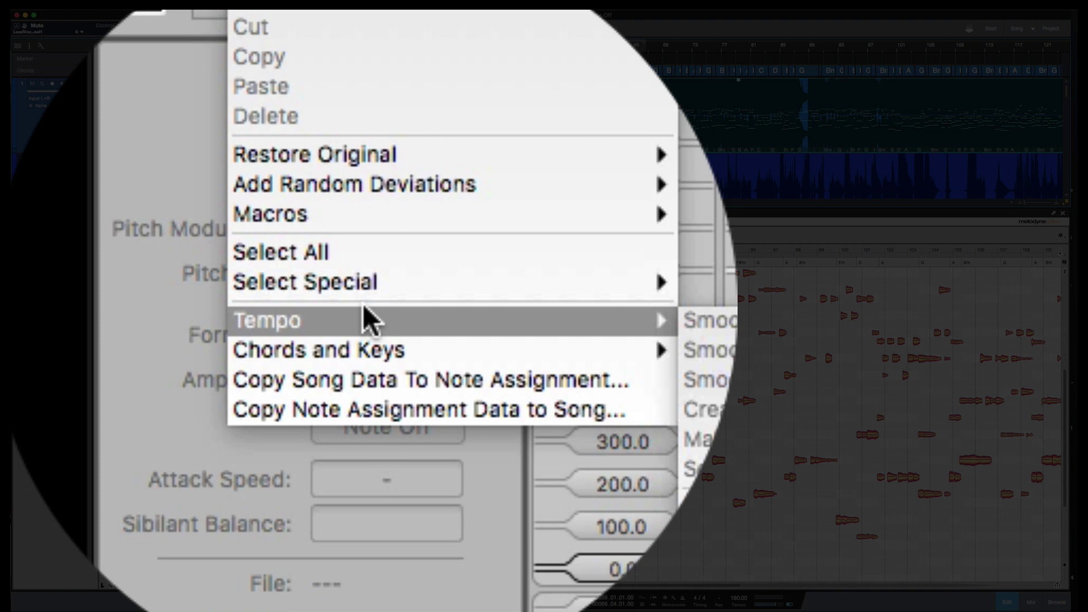
mouse_move(391, 365)
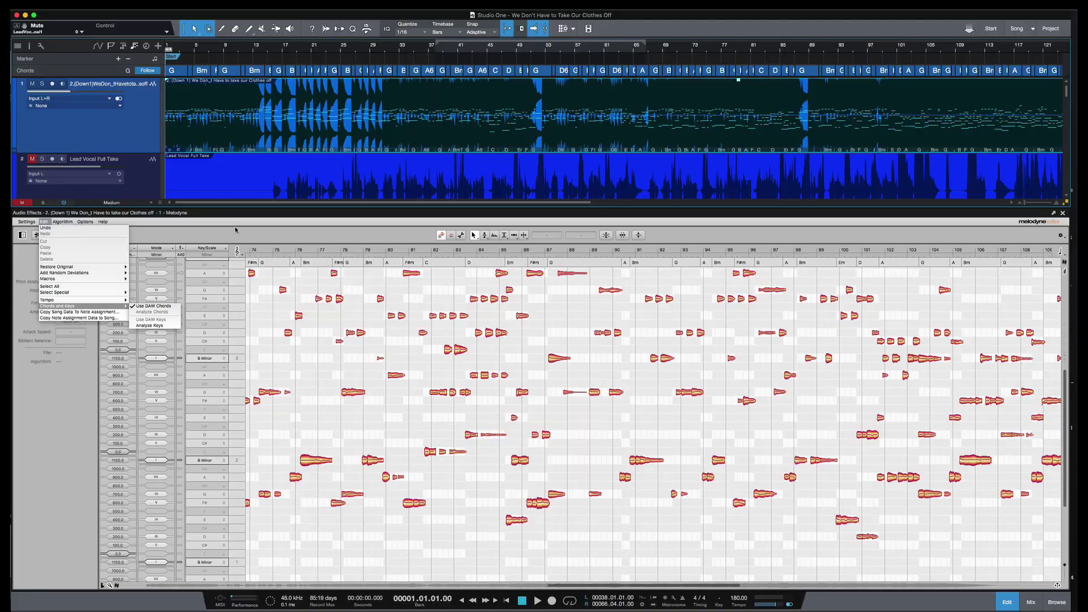
left_click(234, 228)
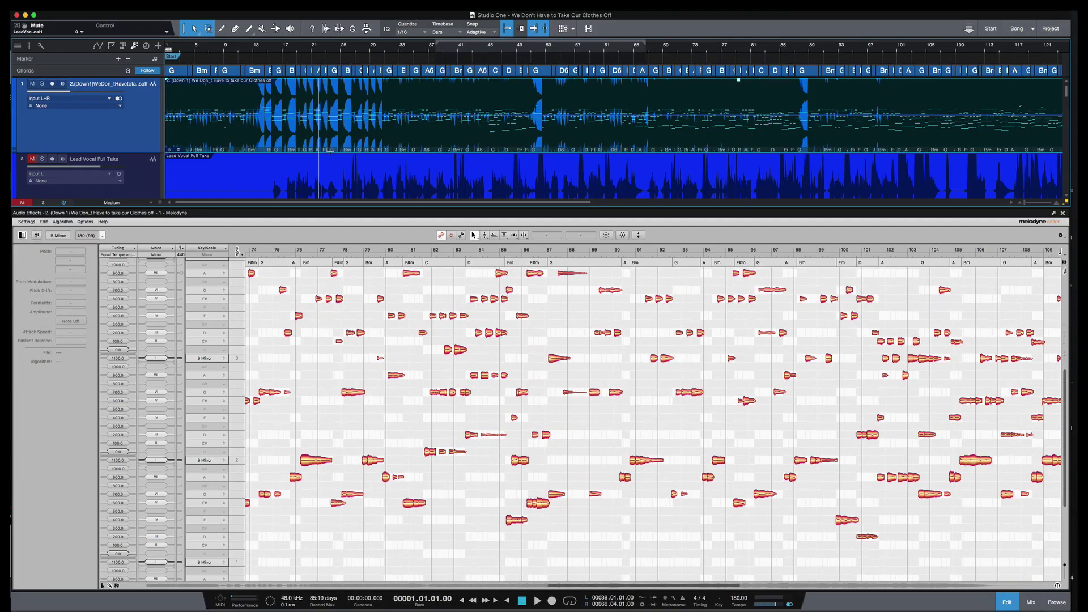
scroll(682, 159, "down", 5)
scroll(691, 156, "up", 3)
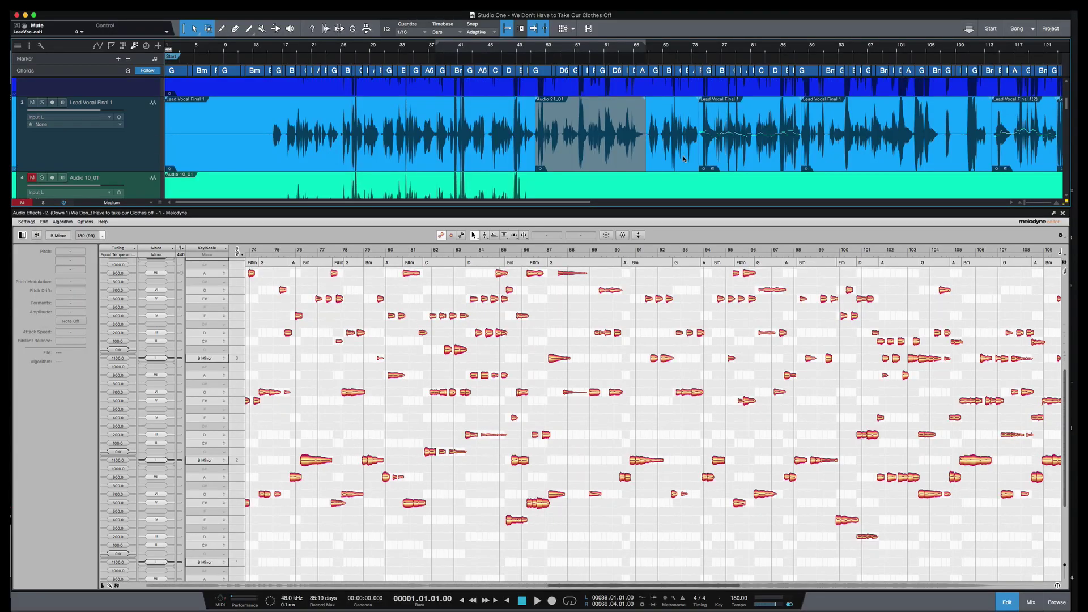
- Show the Lead Vocal Final 1 notes, play from bar 73, and zoom the Melodyne view in
left_click(759, 163)
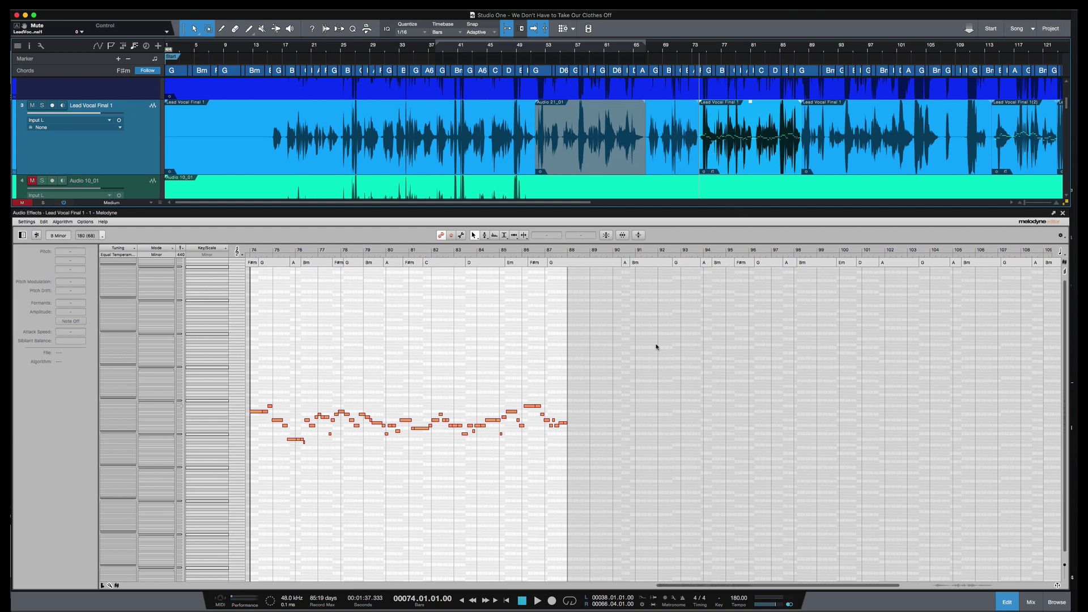
left_click_drag(677, 585, 623, 586)
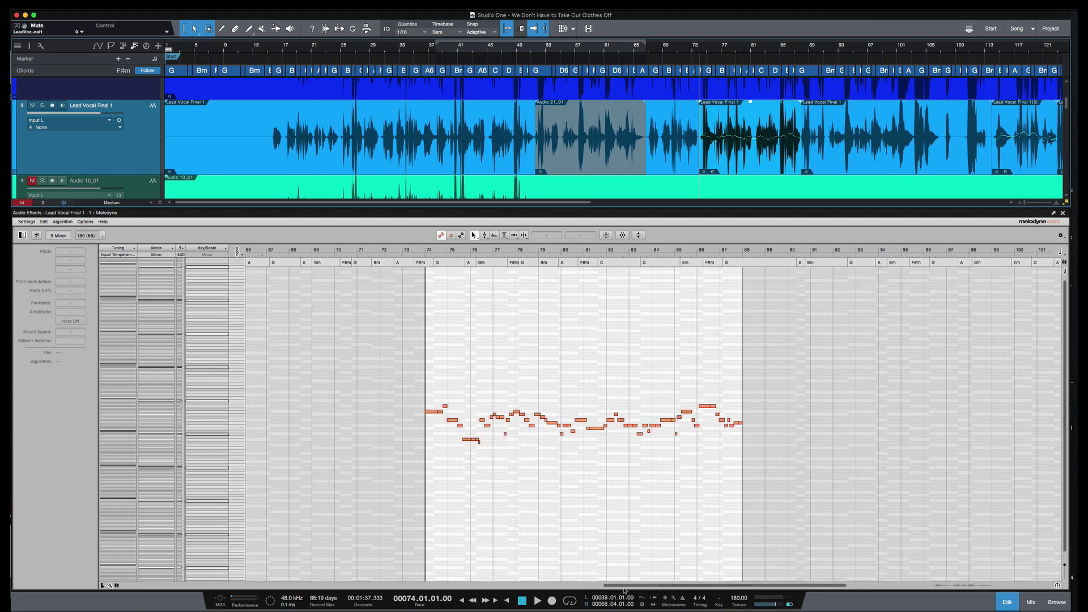
left_click(697, 126)
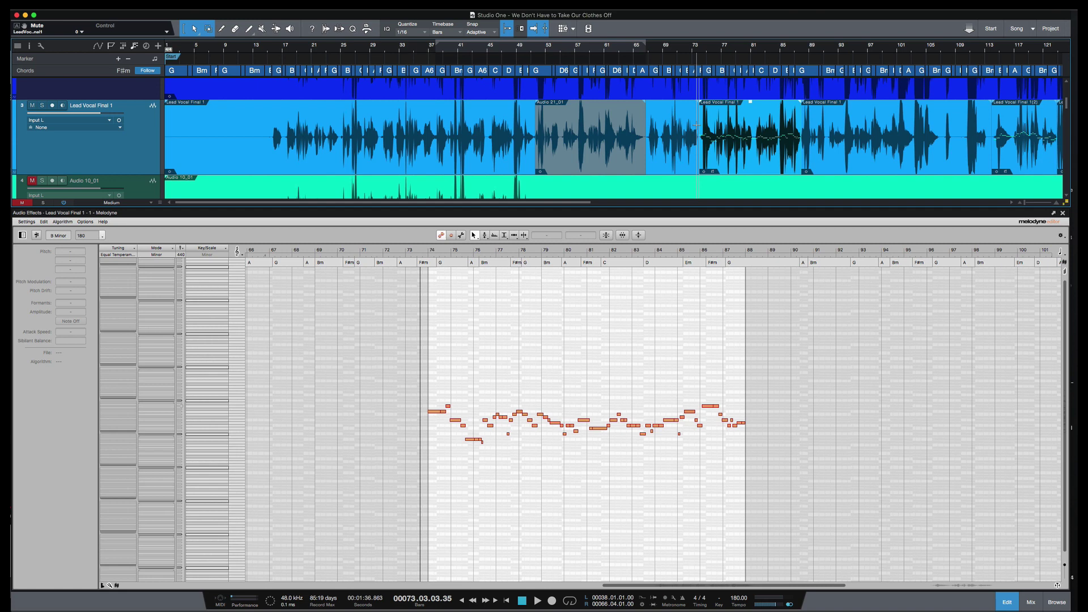
key("space")
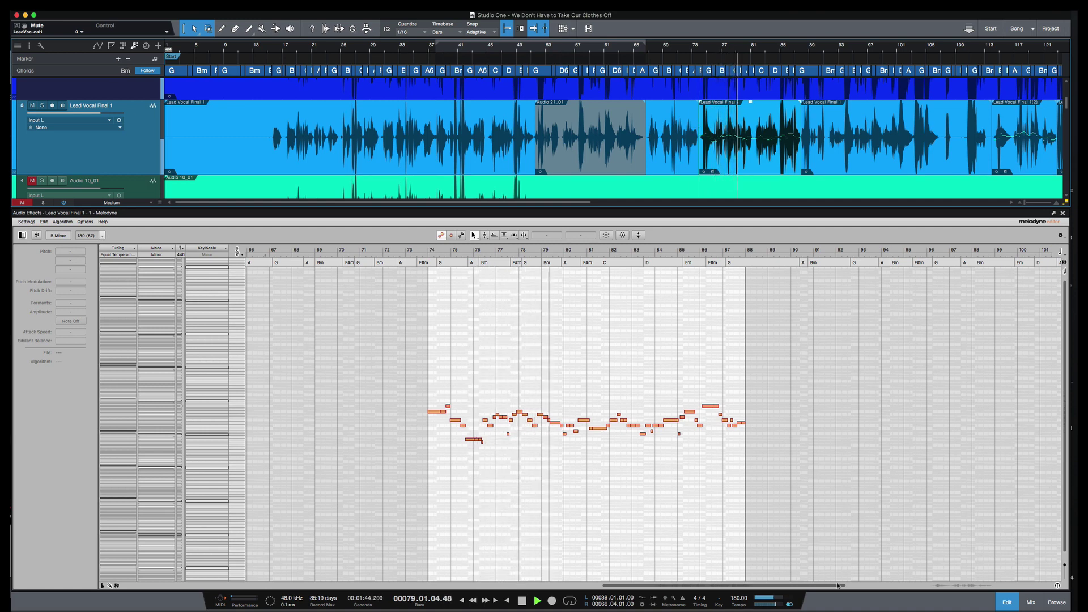
left_click_drag(837, 585, 690, 578)
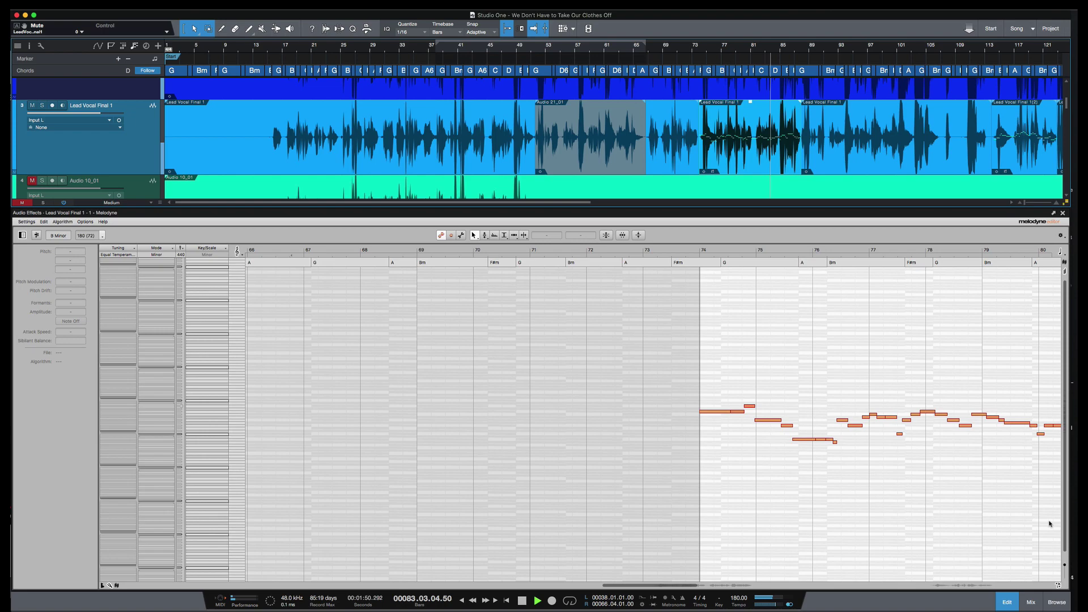
left_click_drag(1064, 550, 1070, 425)
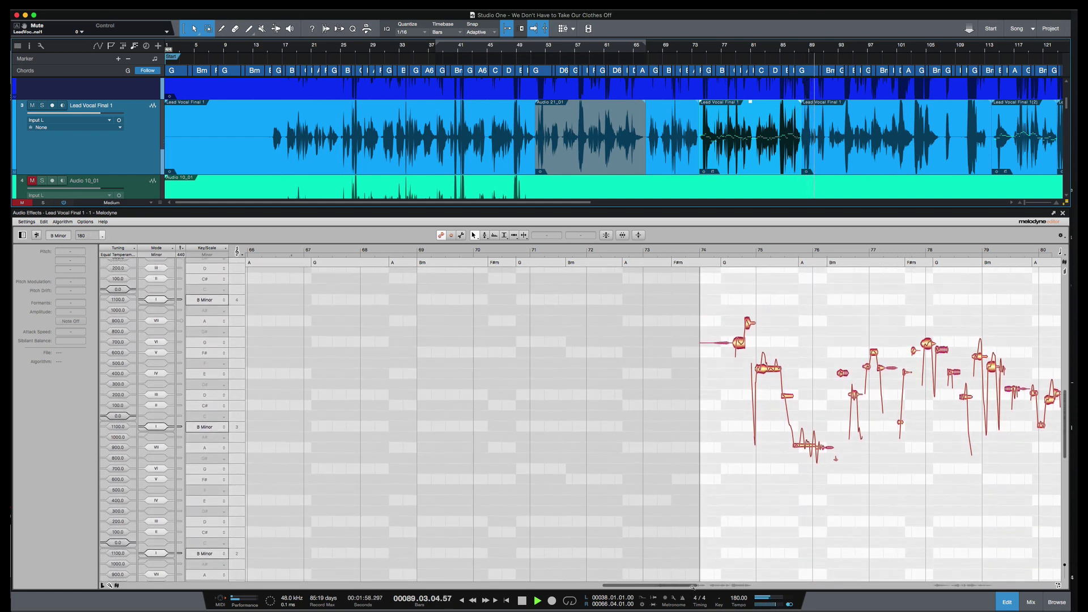
- Choose the Sibilant Balance Tool from the Amplitude tool's flyout
mouse_move(692, 586)
left_mouse_down()
mouse_move(651, 586)
mouse_move(672, 585)
left_mouse_up()
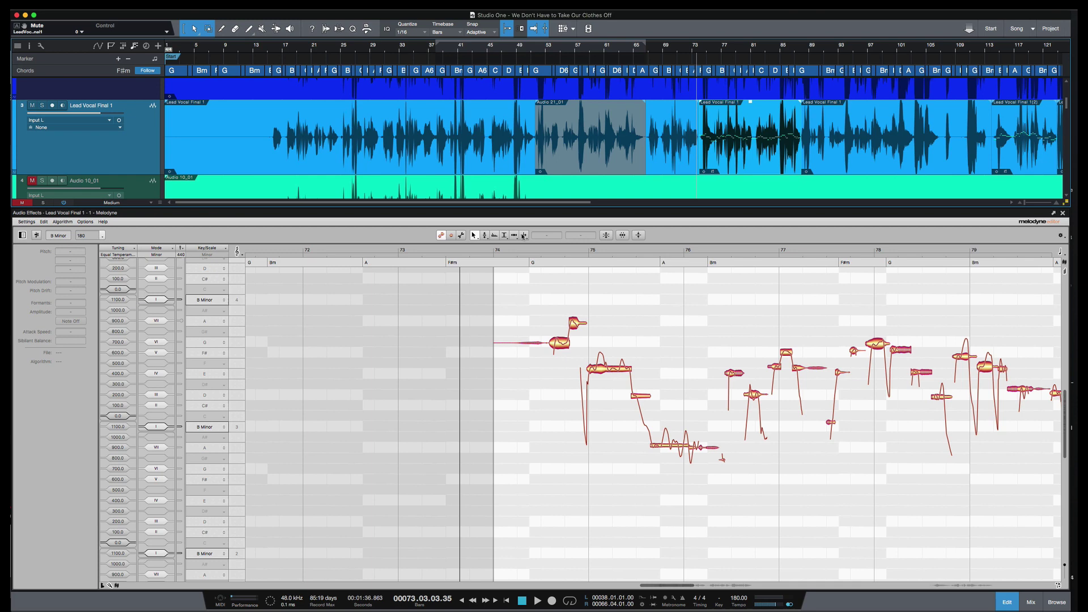
left_click(522, 235)
left_click(513, 234)
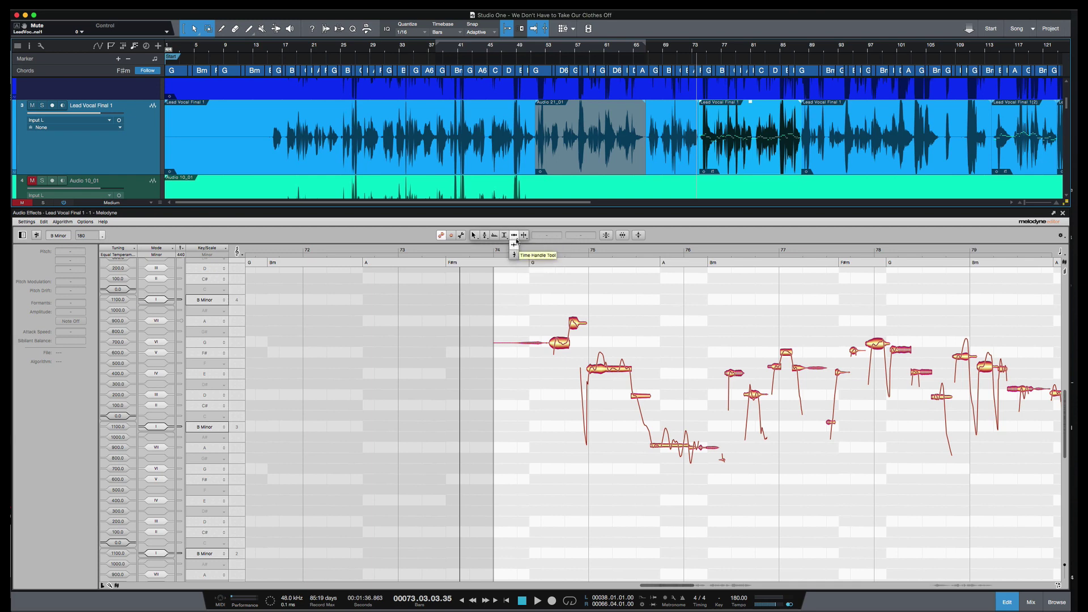
left_click(504, 235)
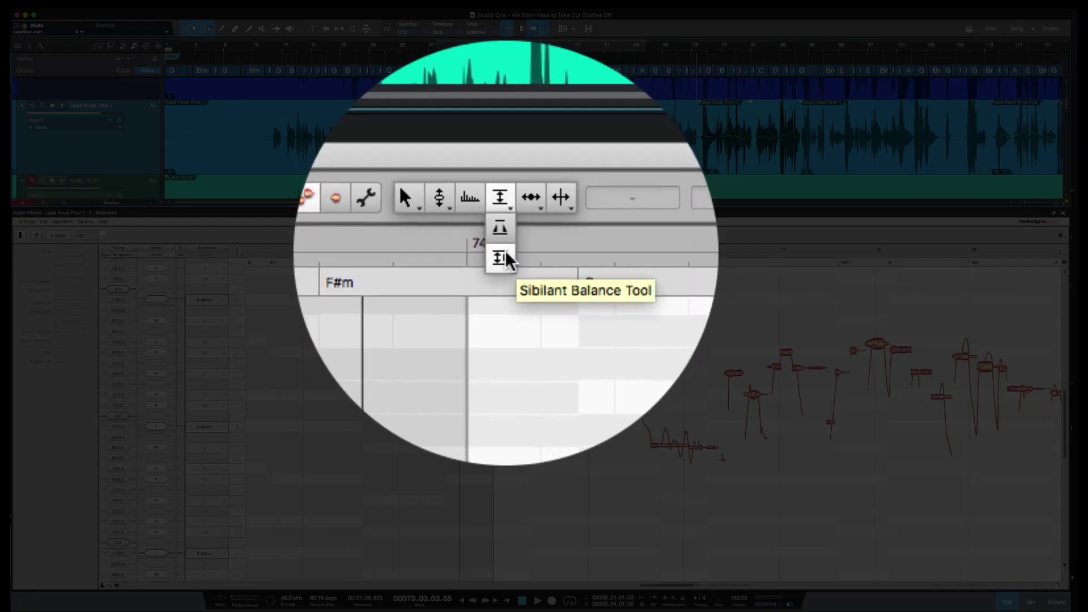
left_click(504, 254)
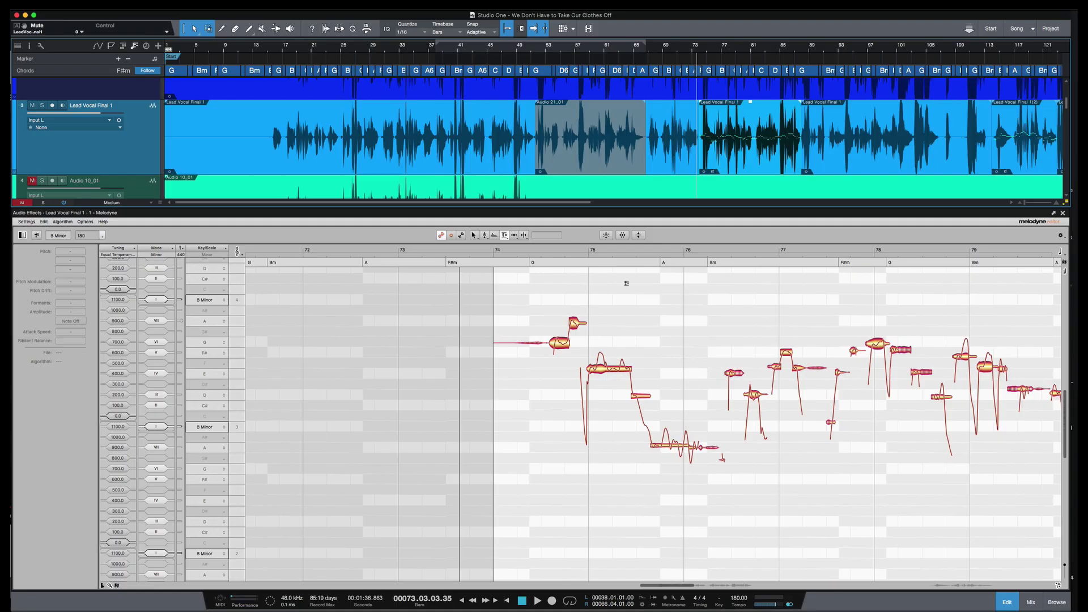
- Inspect a note's values, deselect it, and zoom into bars 74–78
left_click(737, 374)
left_click(748, 454)
scroll(865, 515, "down", 5)
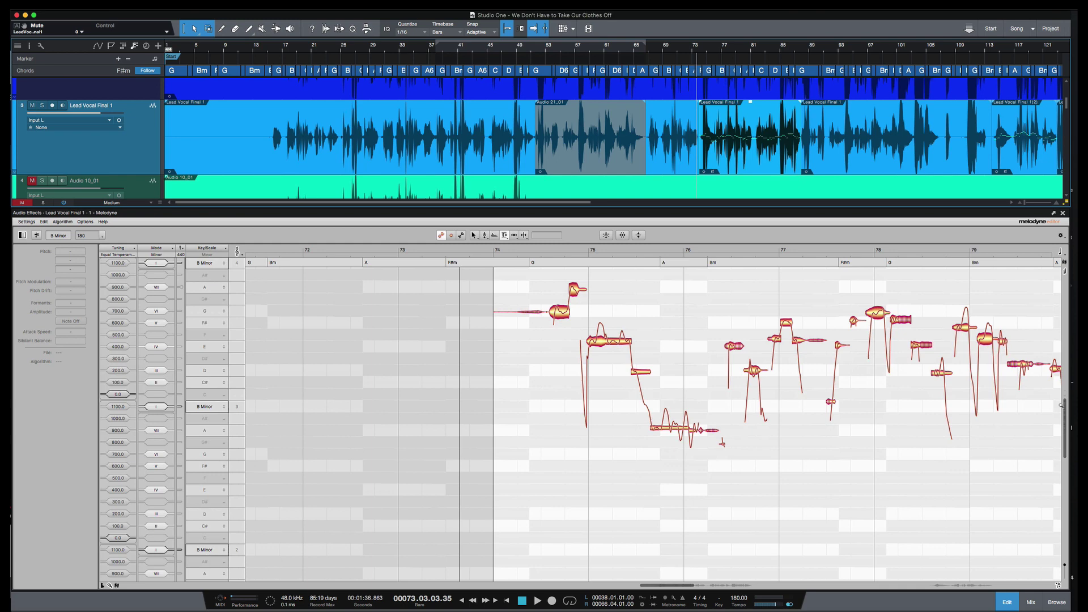
left_click_drag(688, 590, 672, 584)
scroll(722, 515, "up", 2)
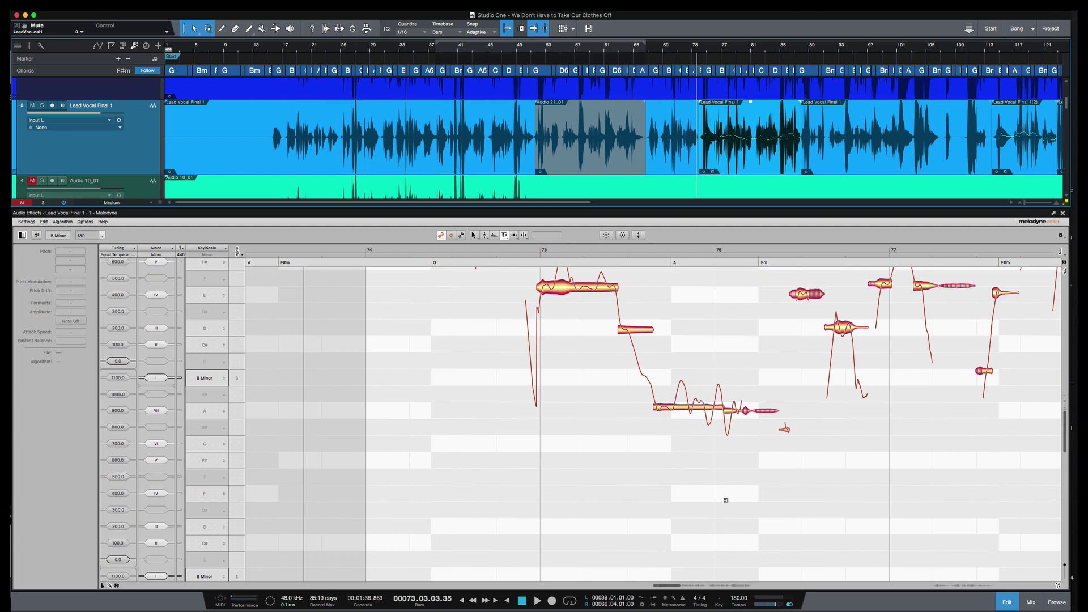
scroll(726, 501, "up", 9)
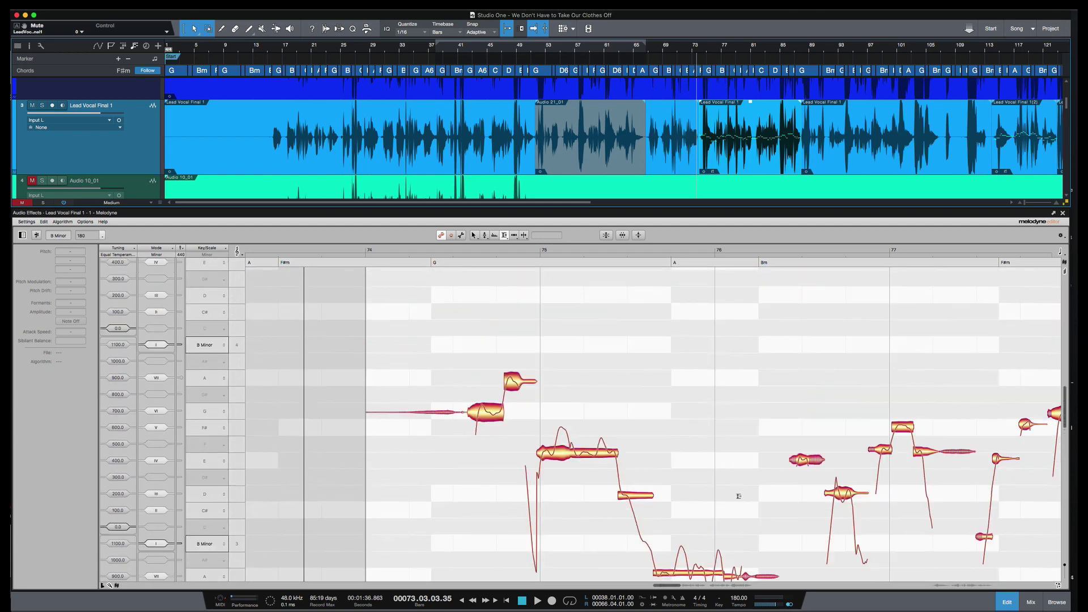
left_click(810, 460)
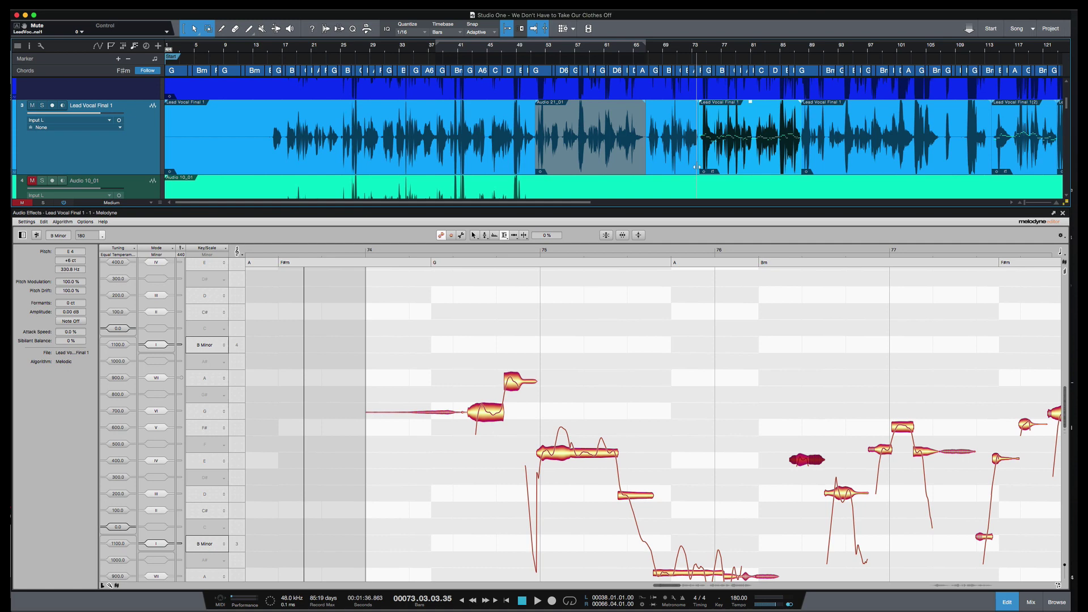
key("space")
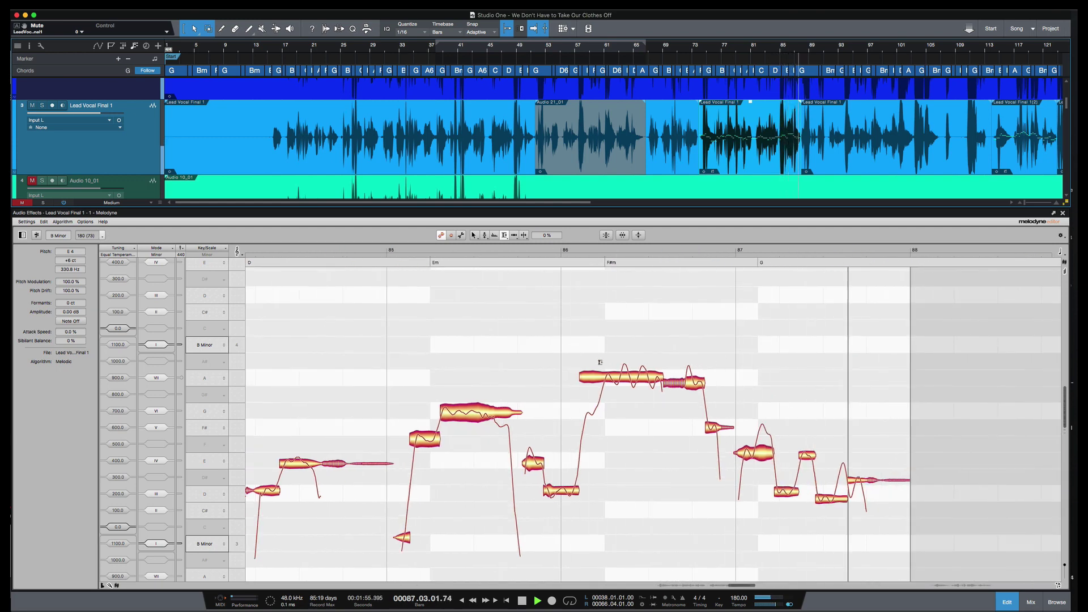
key("space")
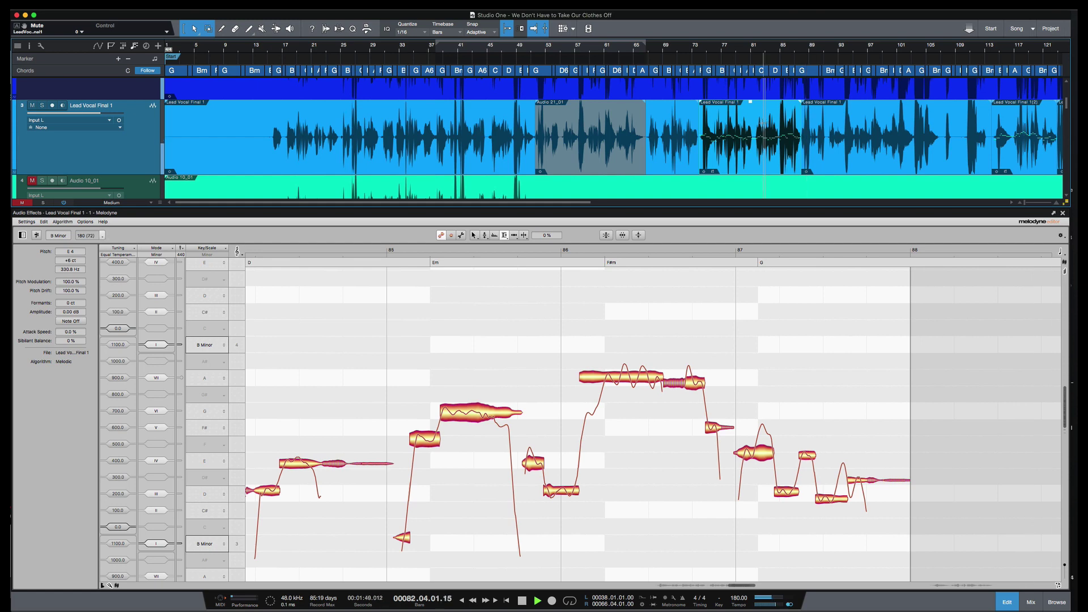
key("space")
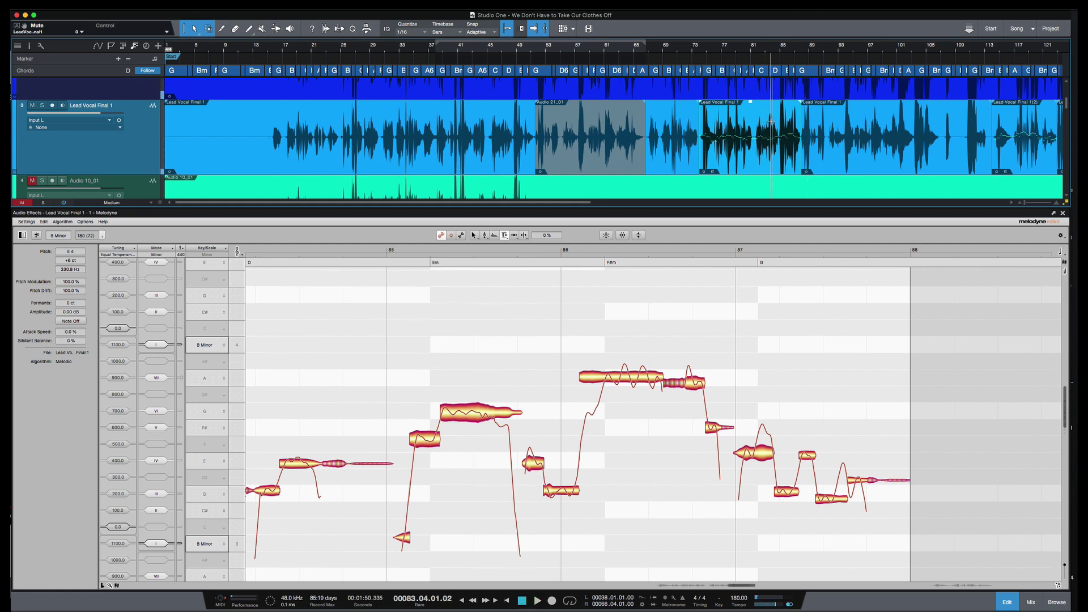
key("space")
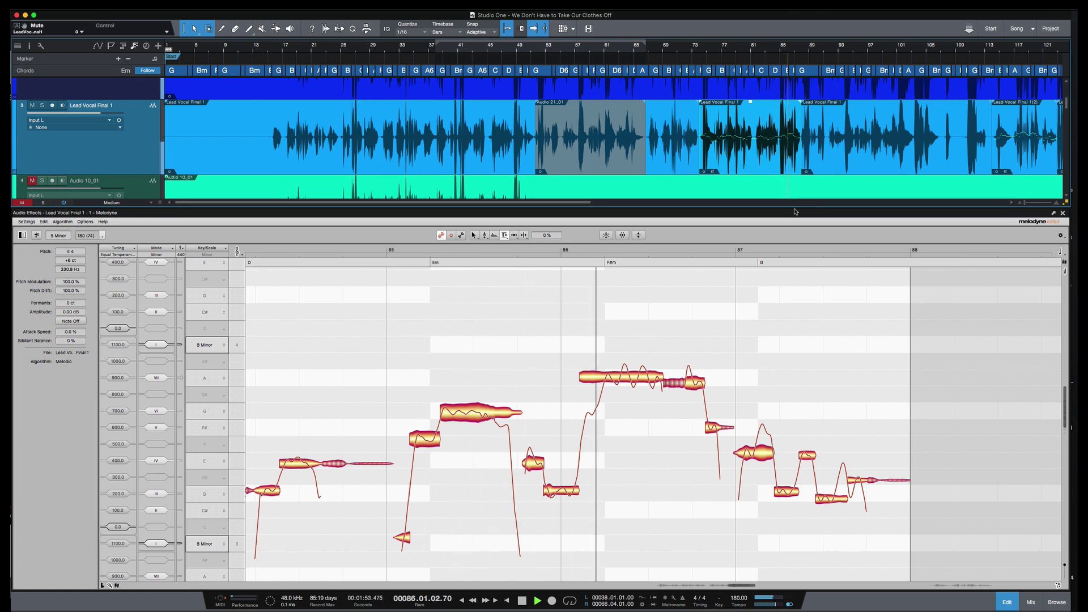
key("space")
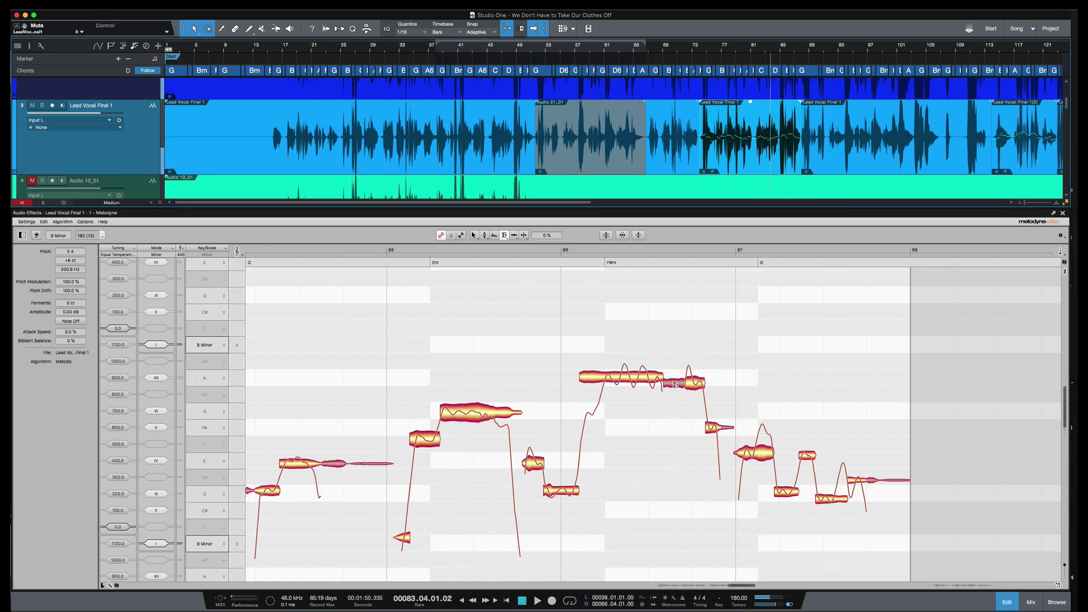
- Lower the sibilant balance of the A4 note near bar 86, easing back to about -20% after listening
left_click(674, 383)
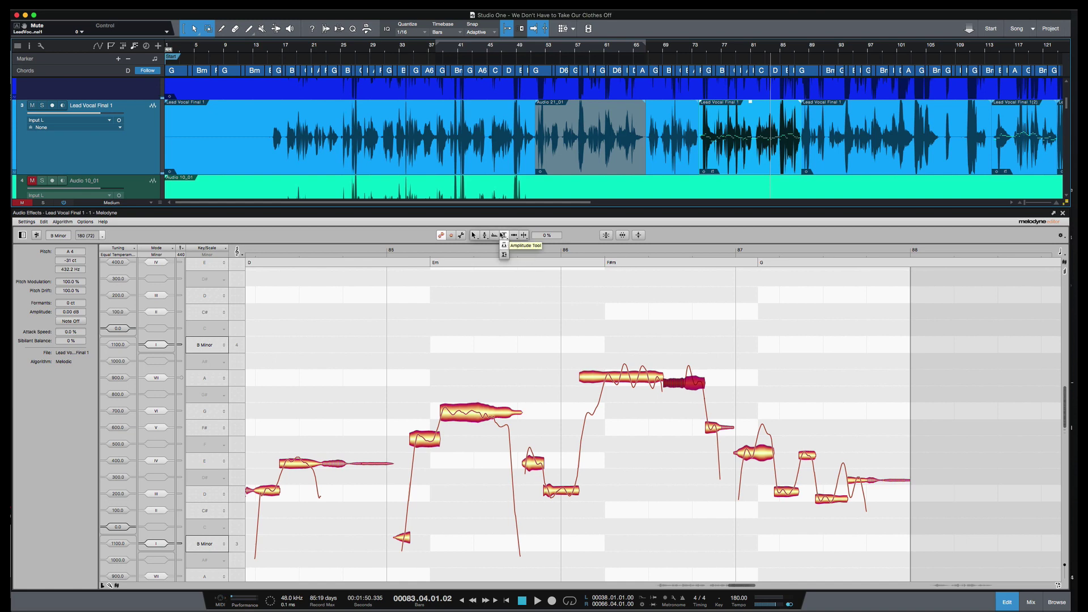
mouse_move(486, 238)
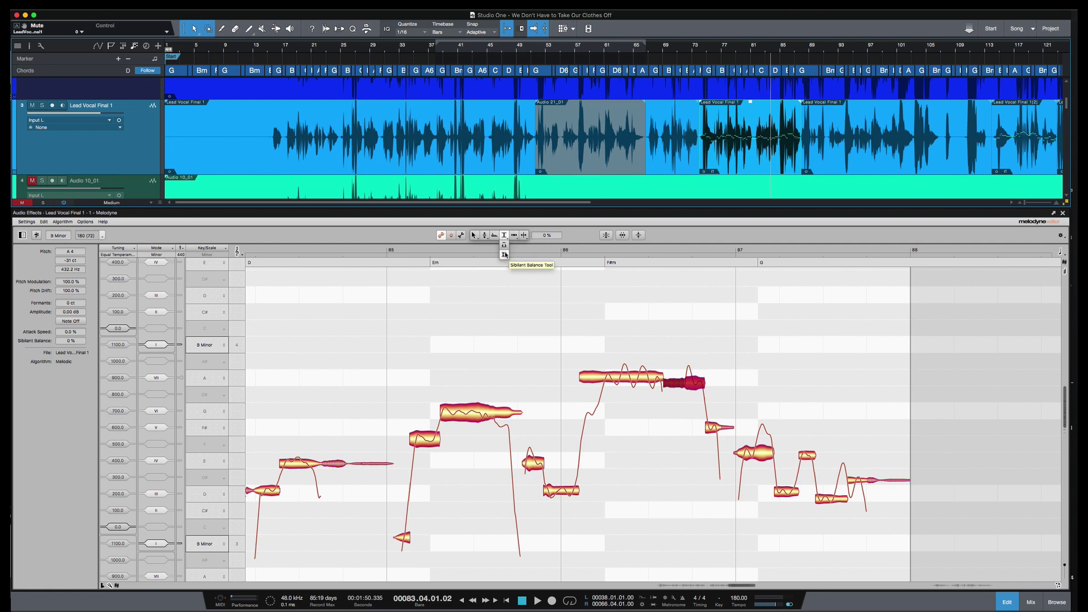
left_click(505, 255)
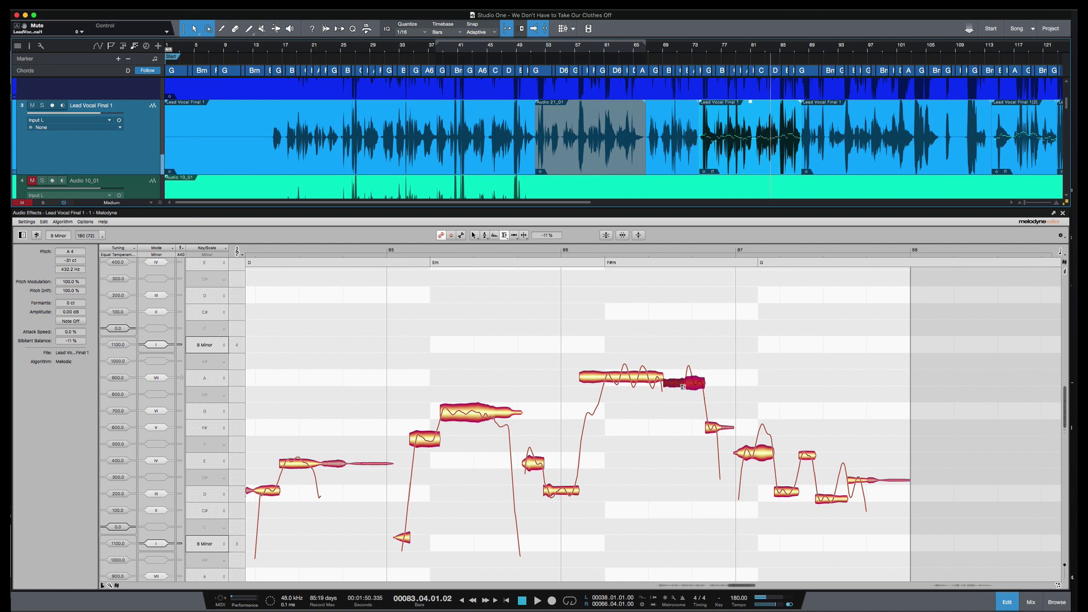
left_click_drag(683, 387, 680, 412)
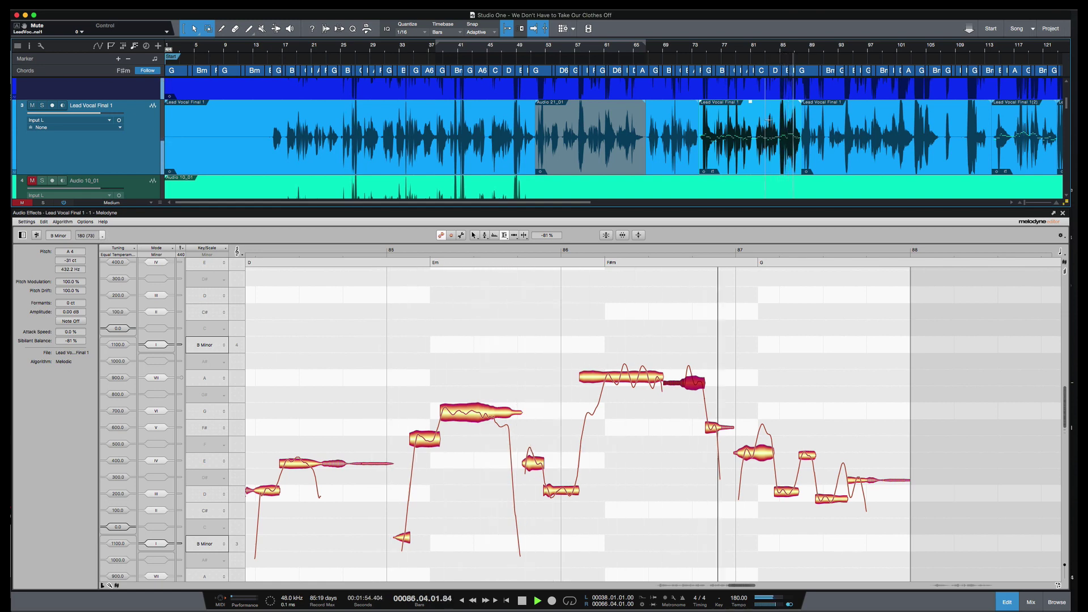
key("space")
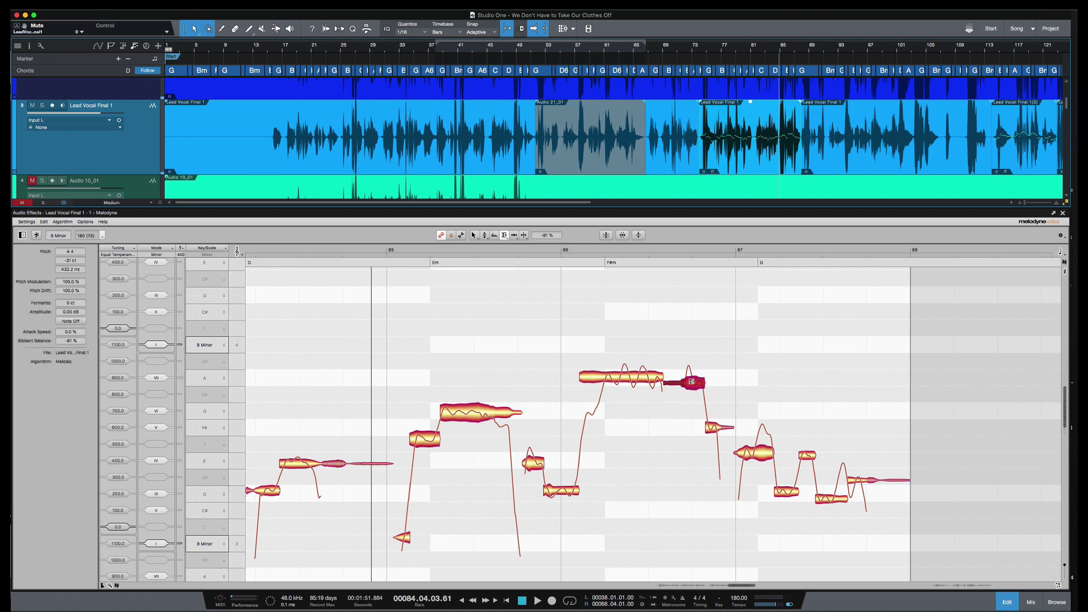
left_click_drag(691, 382, 688, 368)
- Reset the note's sibilant balance to 0%, cut it to about -19%, and audition from bar 81
double_click(721, 368)
left_click_drag(682, 378, 682, 388)
left_click(758, 120)
key("space")
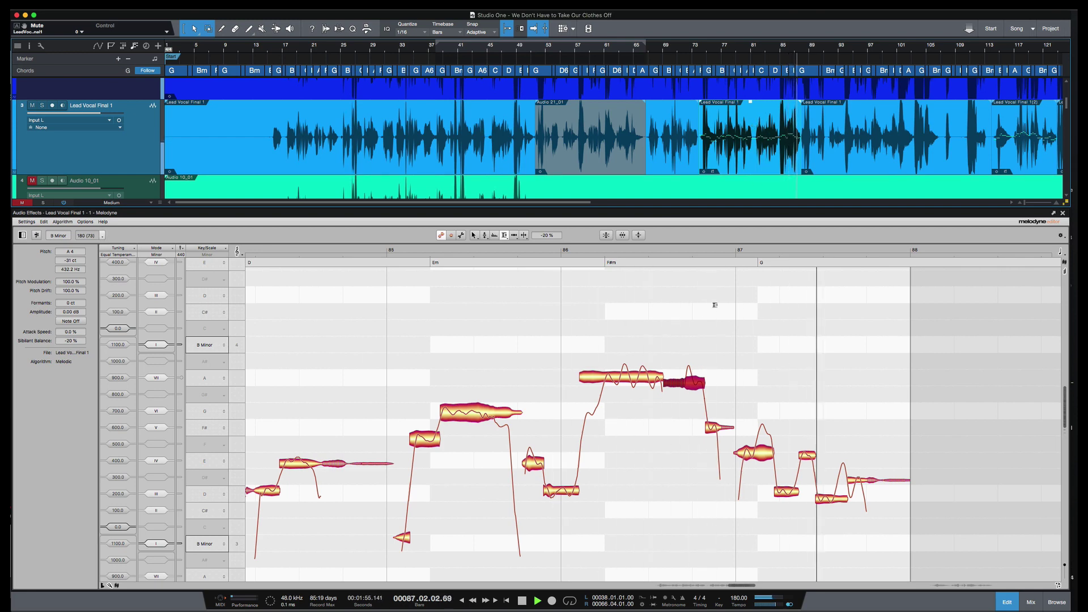
key("space")
- Deepen the sibilance cut in small steps to -49%, auditioning after each change
mouse_move(698, 379)
left_mouse_down()
mouse_move(673, 389)
mouse_move(682, 390)
left_mouse_up()
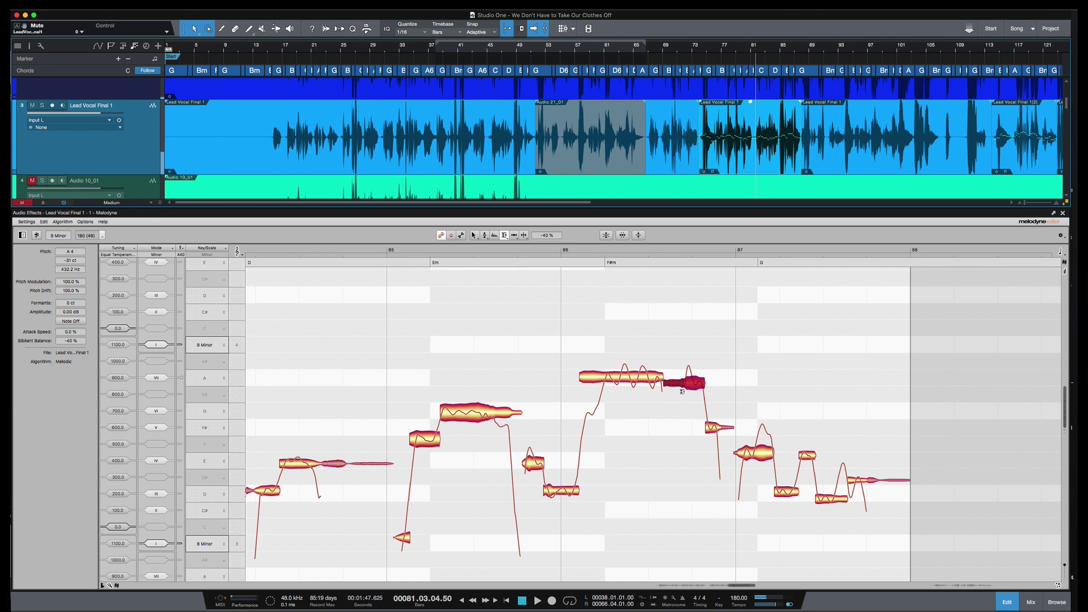
key("space")
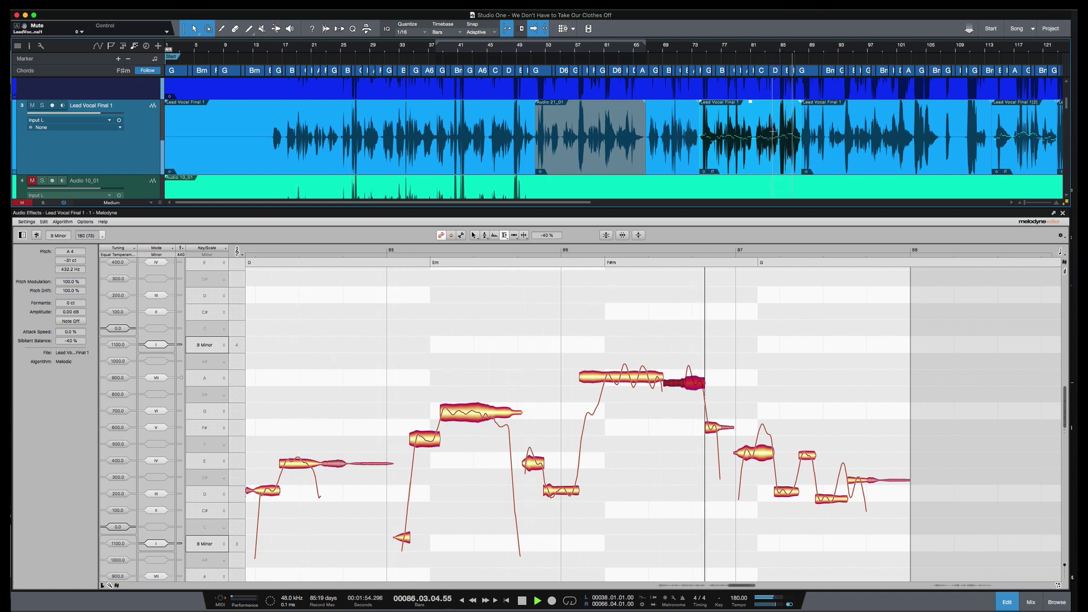
key("space")
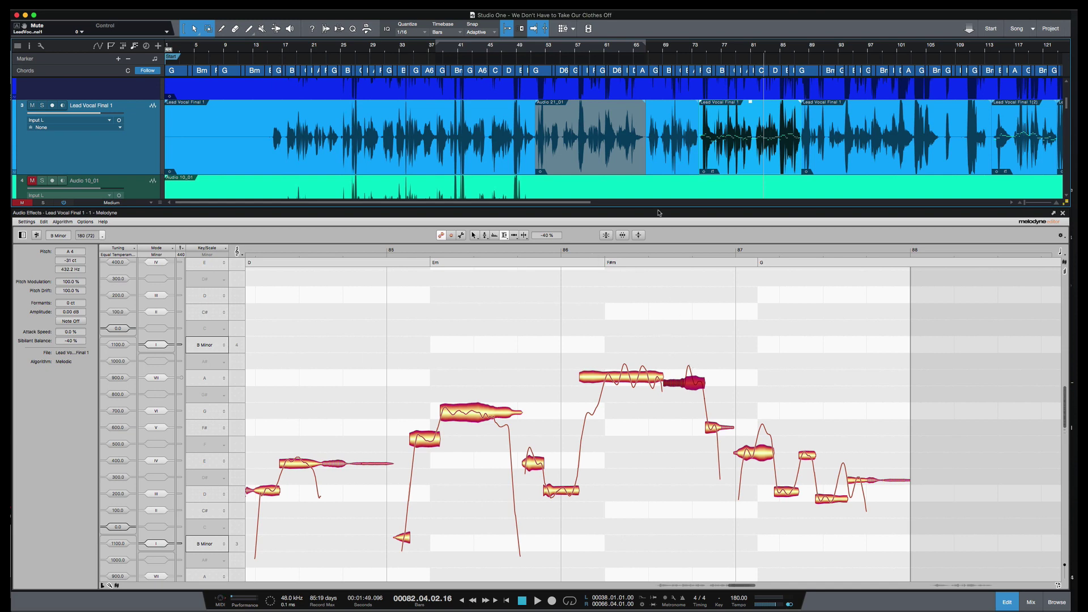
left_click_drag(696, 386, 695, 387)
key("space")
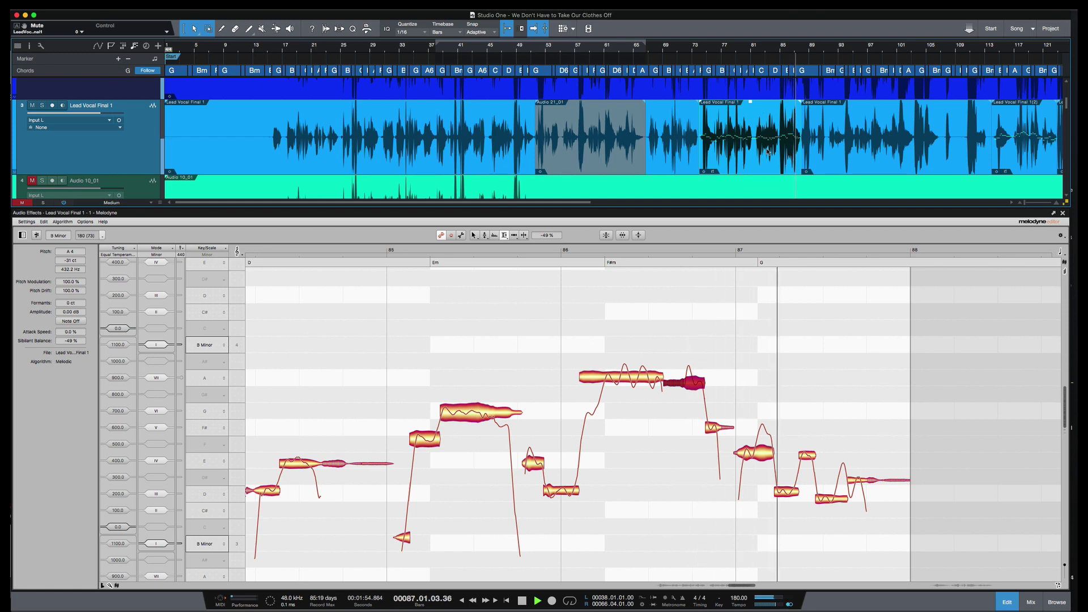
key("space")
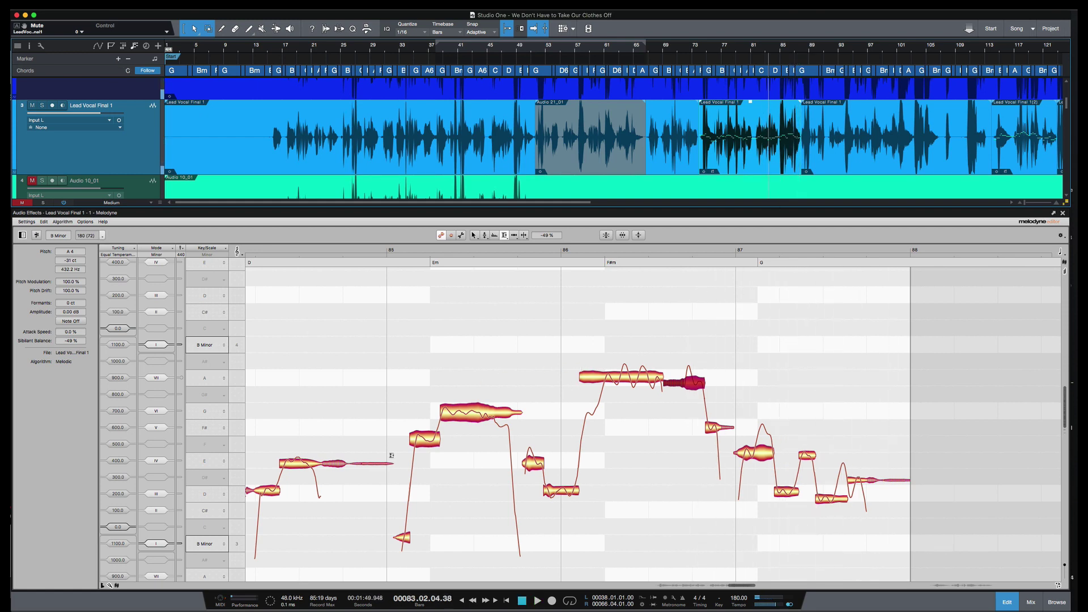
- Cut the long E4 note's sibilance in bar 84 to about -40% and audition from bar 81
left_click(332, 465)
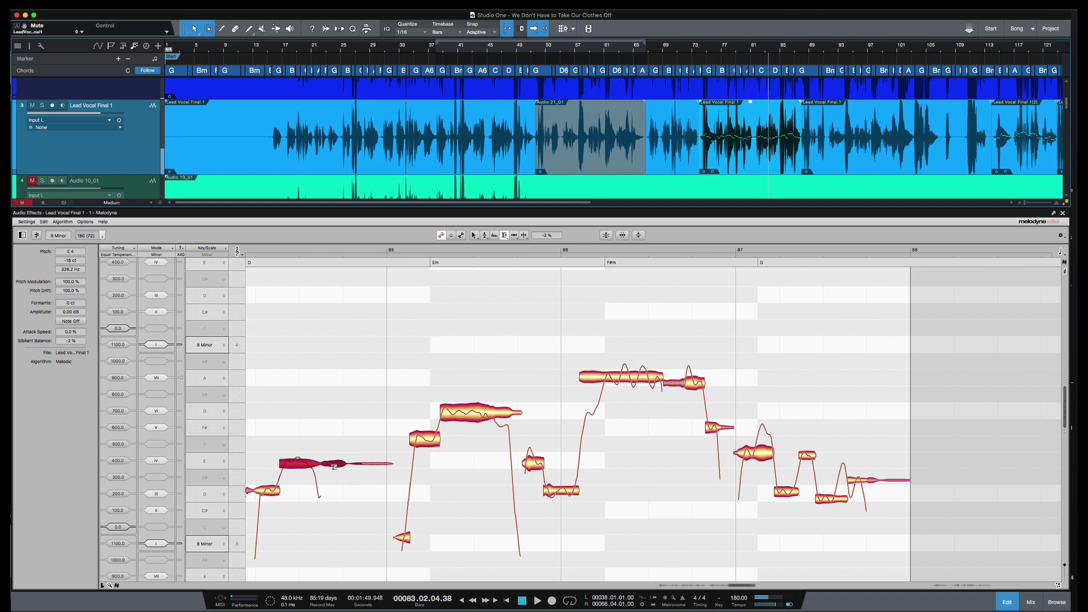
left_click_drag(334, 466, 334, 482)
left_click(750, 142)
key("space")
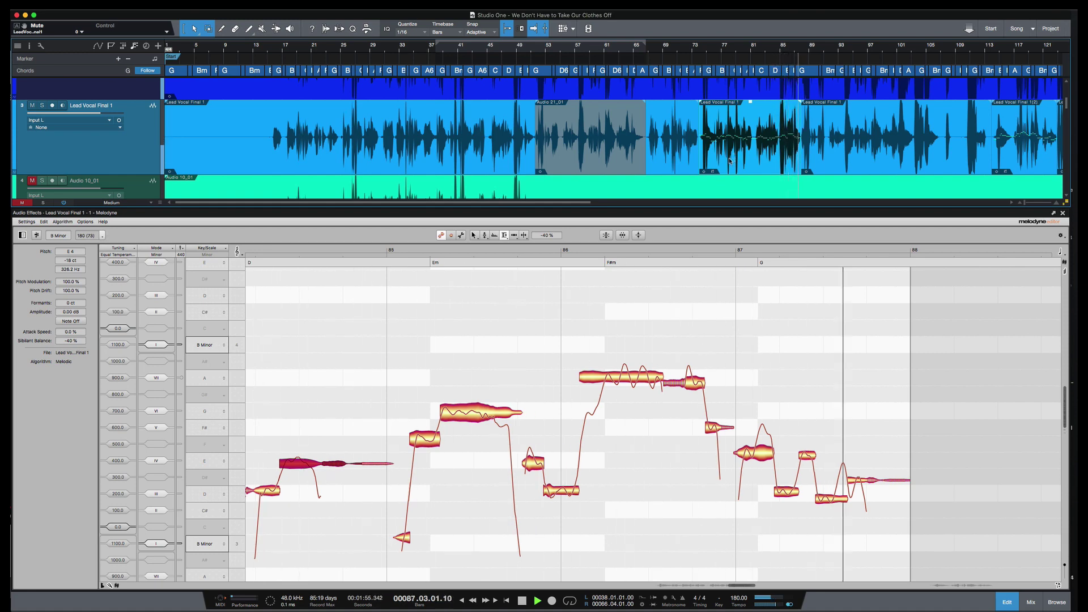
key("space")
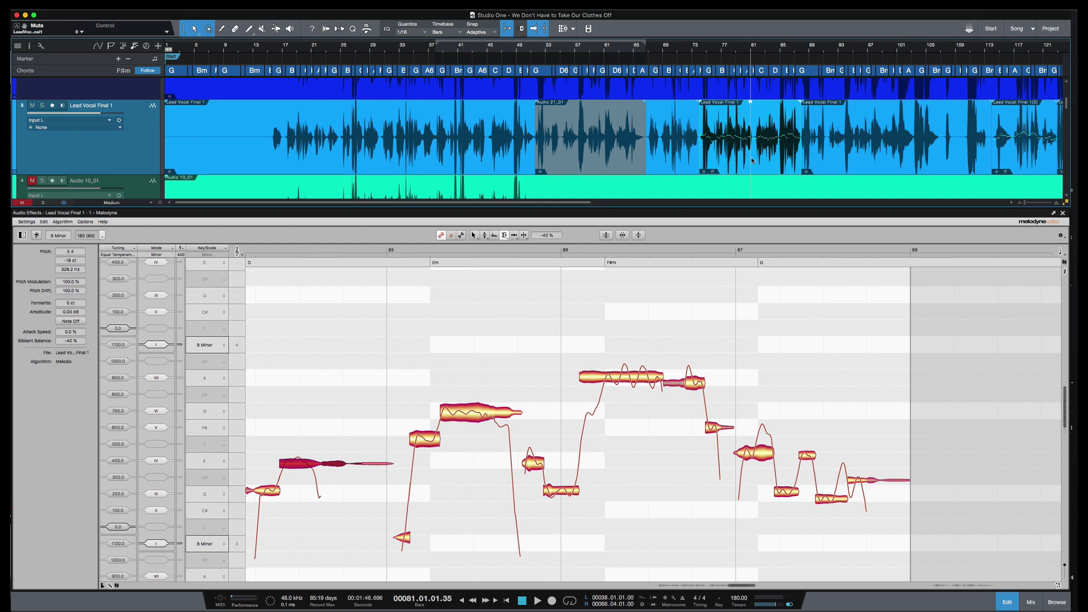
- Load the Lead Vocal Final 1(2) clip and open the Amplitude Tool's leveling macro
scroll(736, 160, "right", 10)
scroll(751, 161, "left", 2)
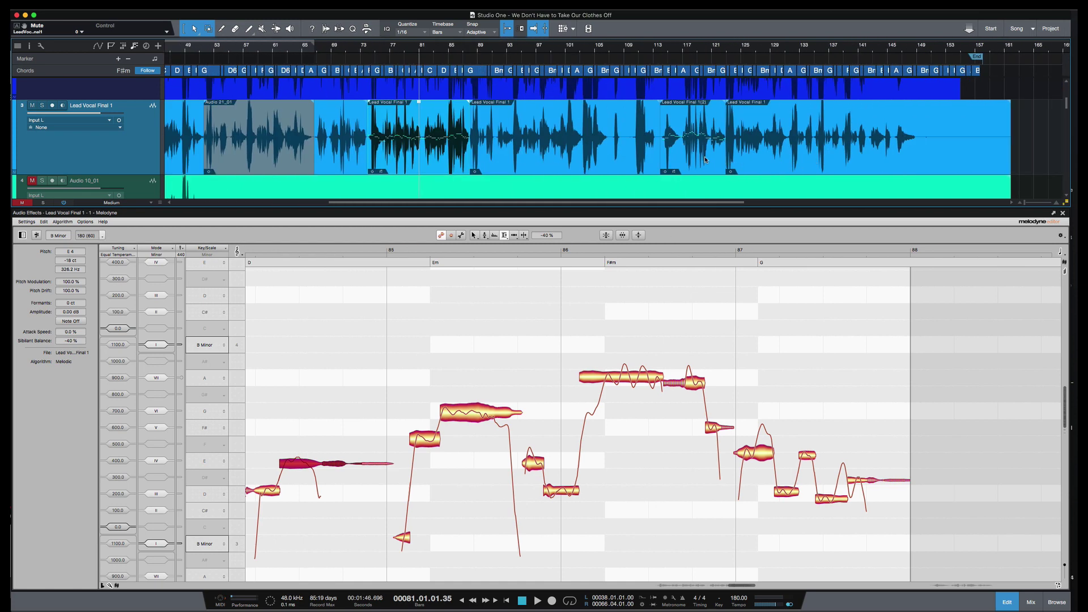
left_click(706, 160)
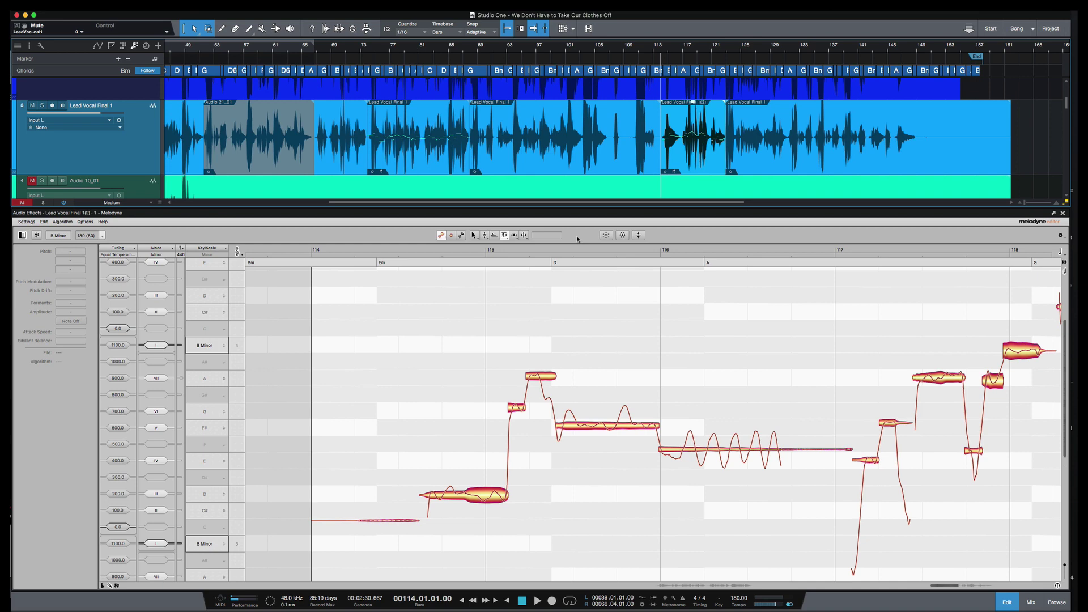
left_click(524, 234)
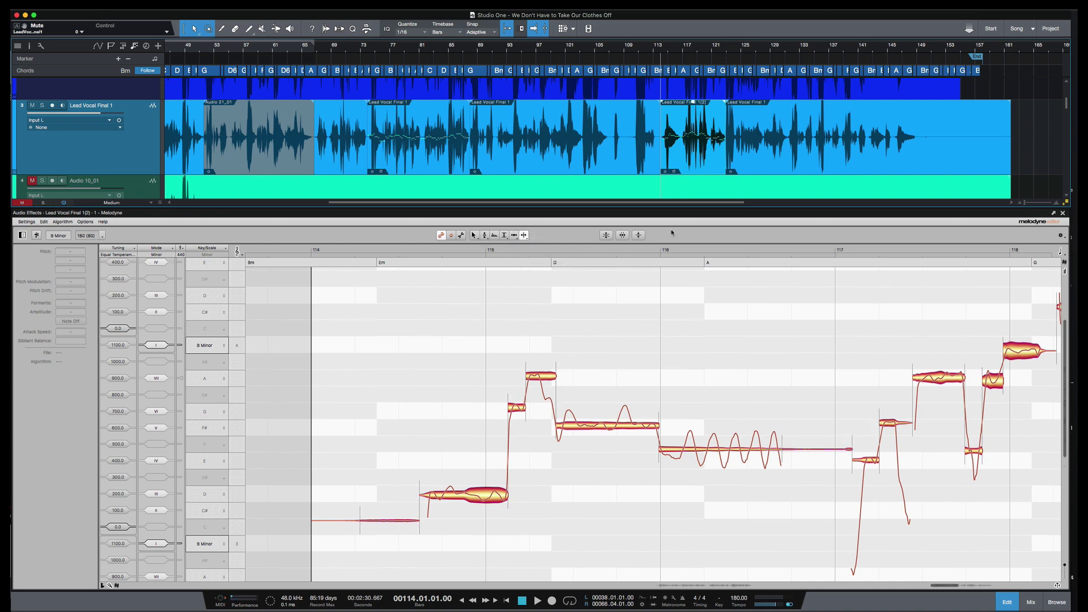
left_click(638, 235)
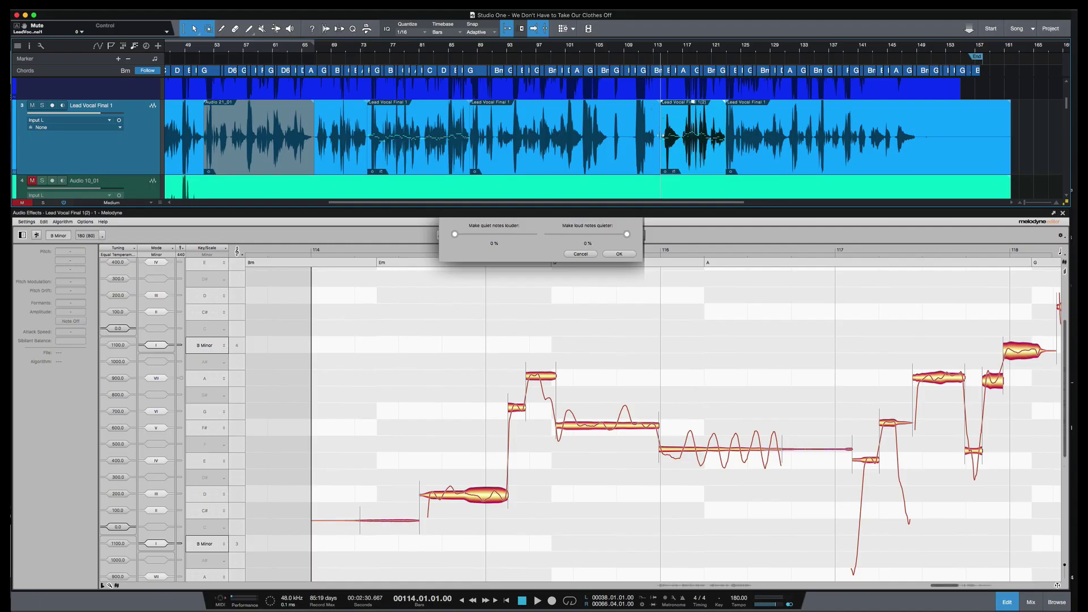
- Play the final vocal phrase twice to judge its quiet and loud notes
key("space")
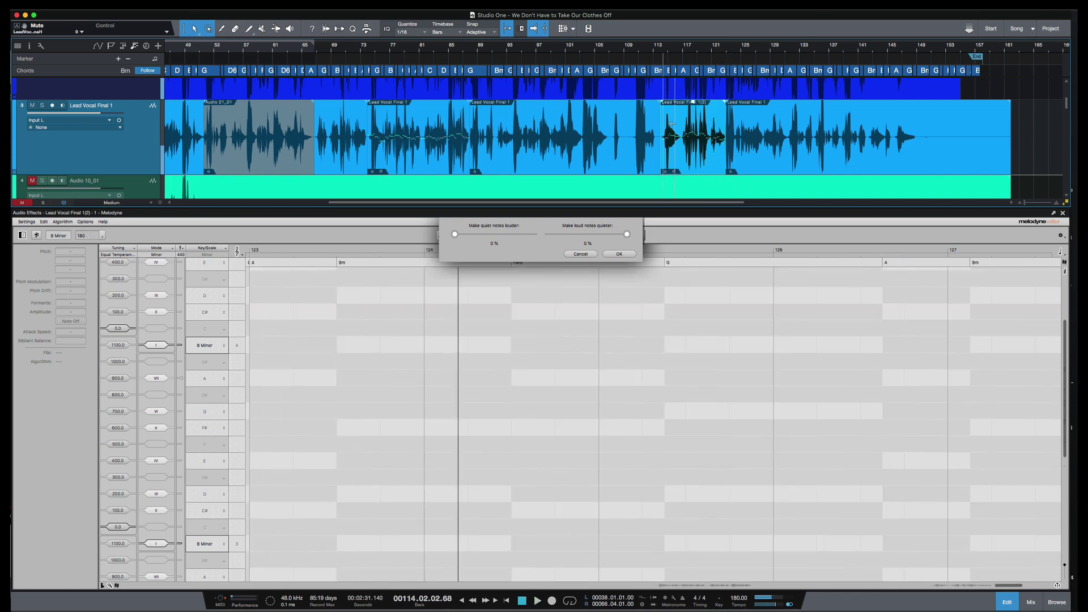
key("space")
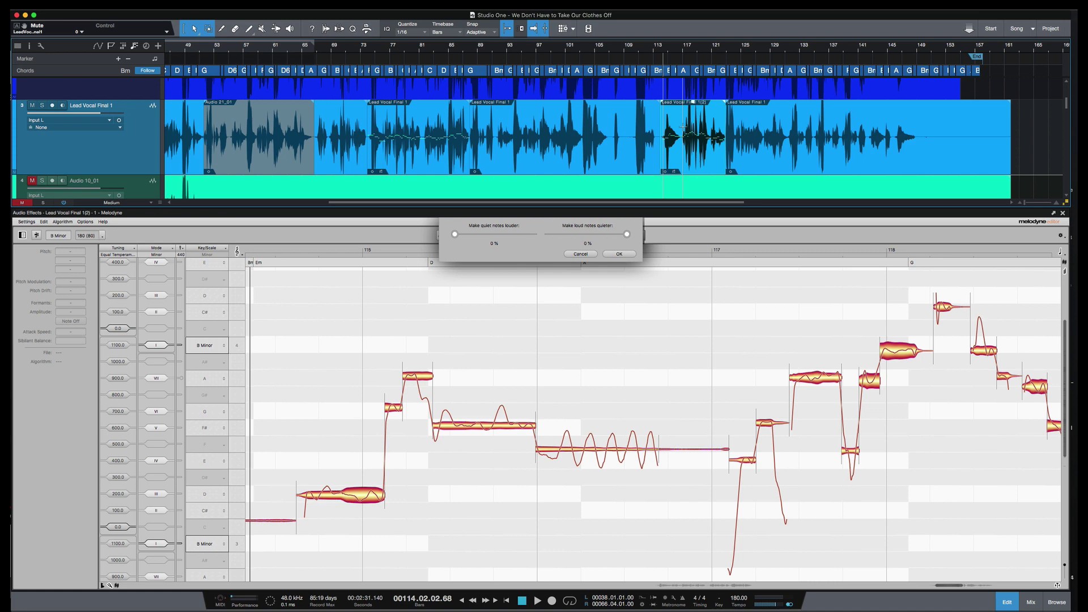
key("space")
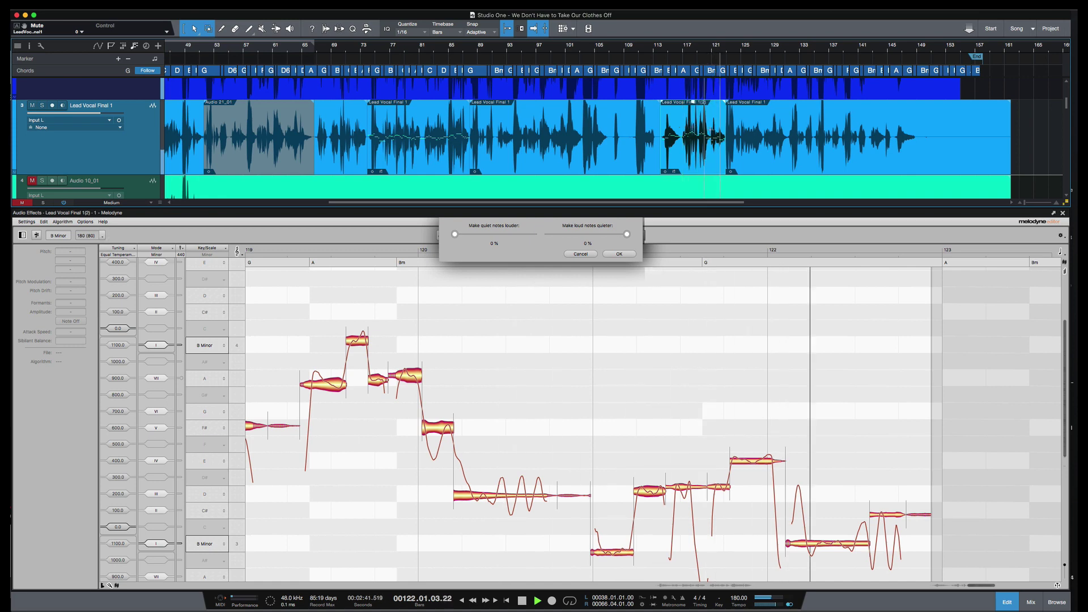
key("space")
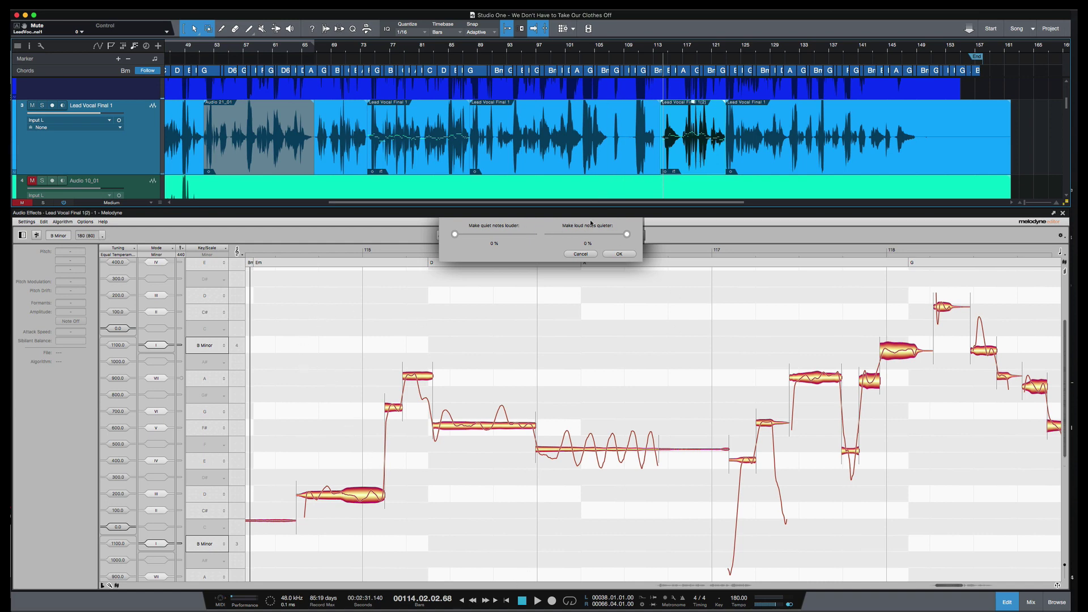
- Close the macro unapplied, select the quiet closing notes around bars 120–123, and listen to them
left_click(580, 254)
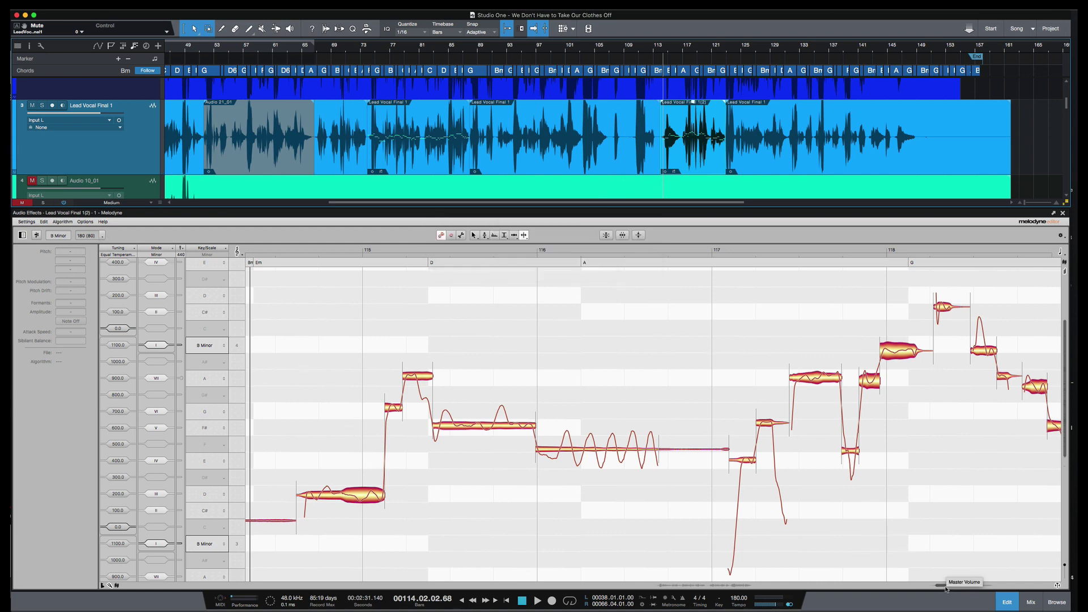
scroll(967, 585, "right", 10)
scroll(968, 585, "right", 5)
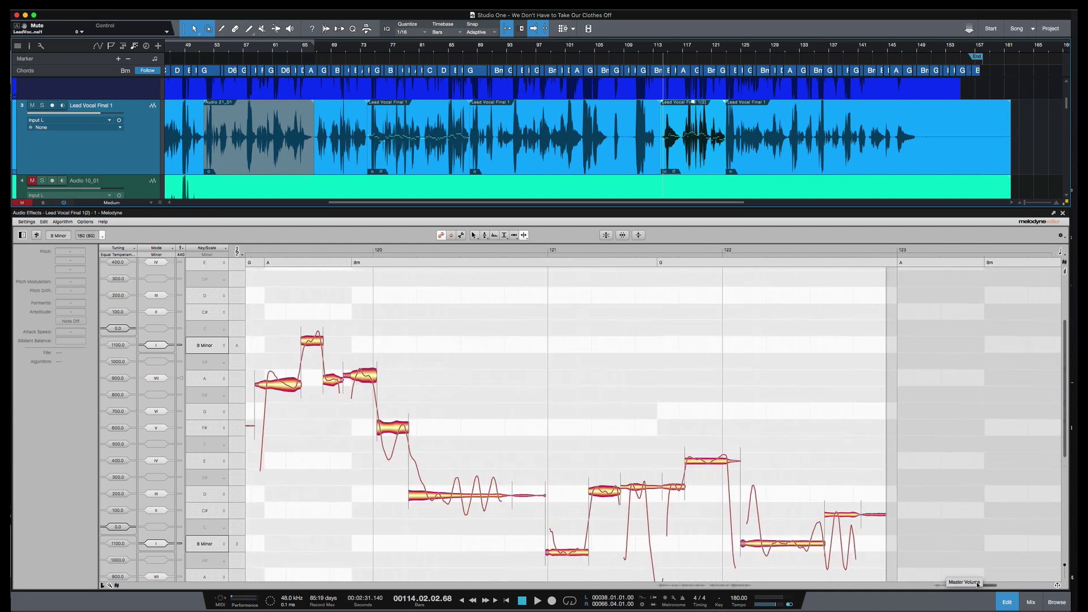
left_click(721, 462)
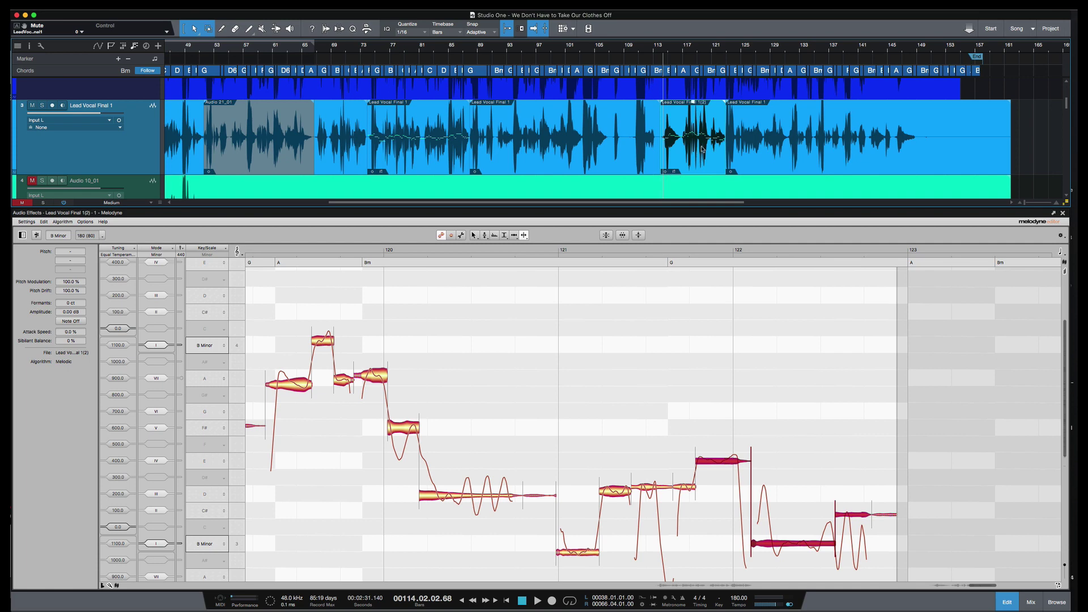
key("space")
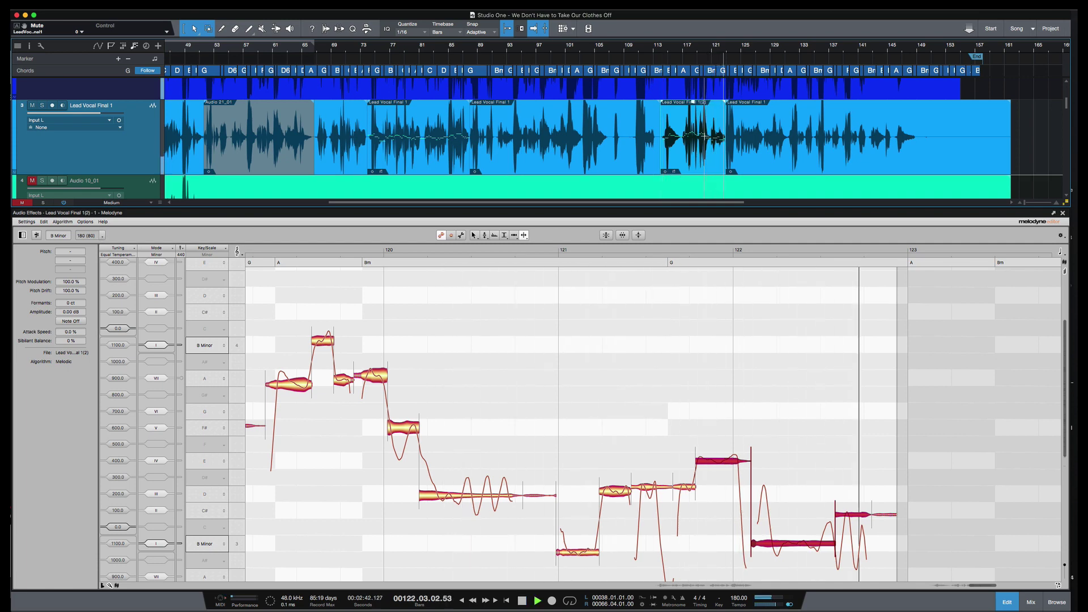
key("space")
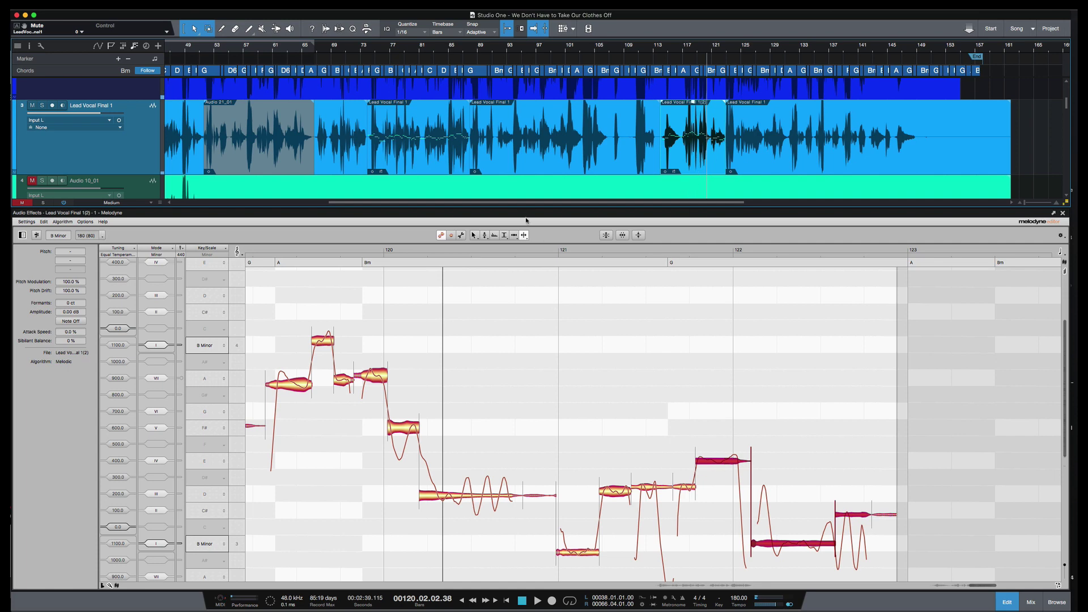
- Raise the selected notes with the Amplitude Tool to +6.62 dB, auditioning between adjustments
left_click(514, 235)
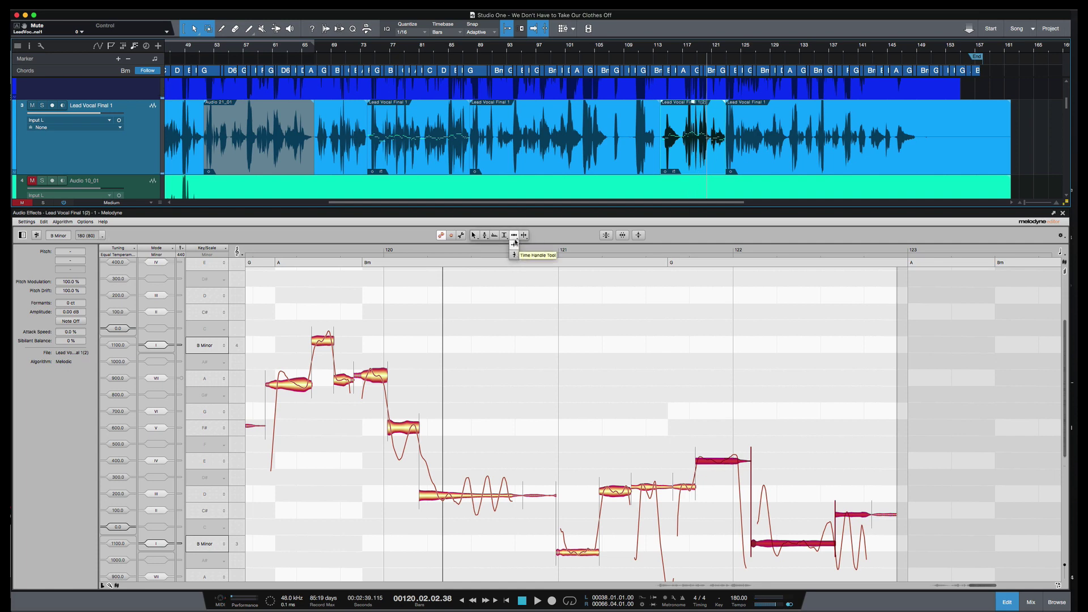
left_click(505, 236)
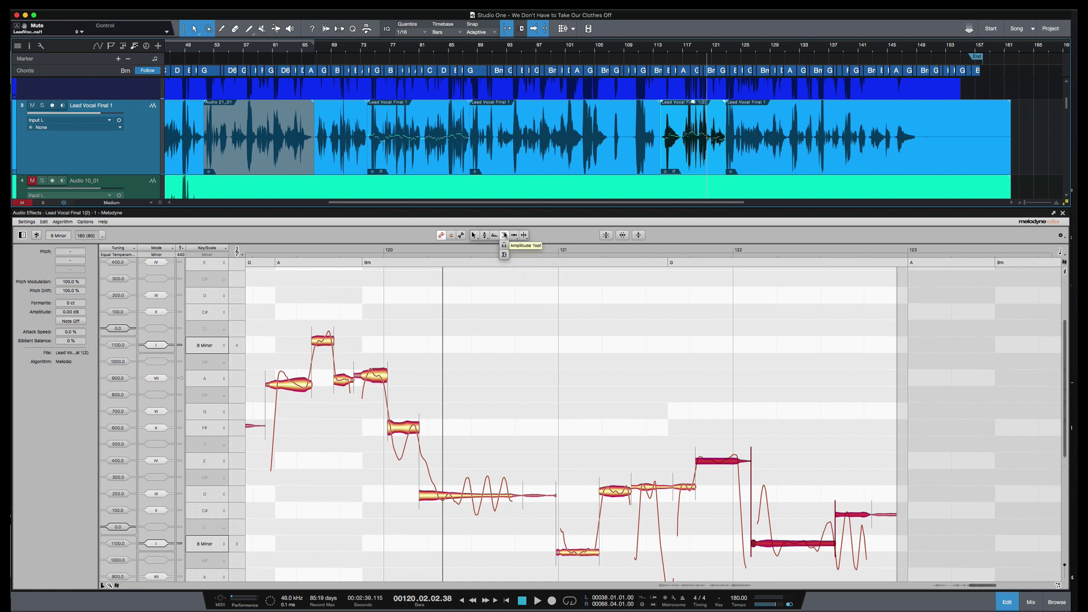
left_click(504, 245)
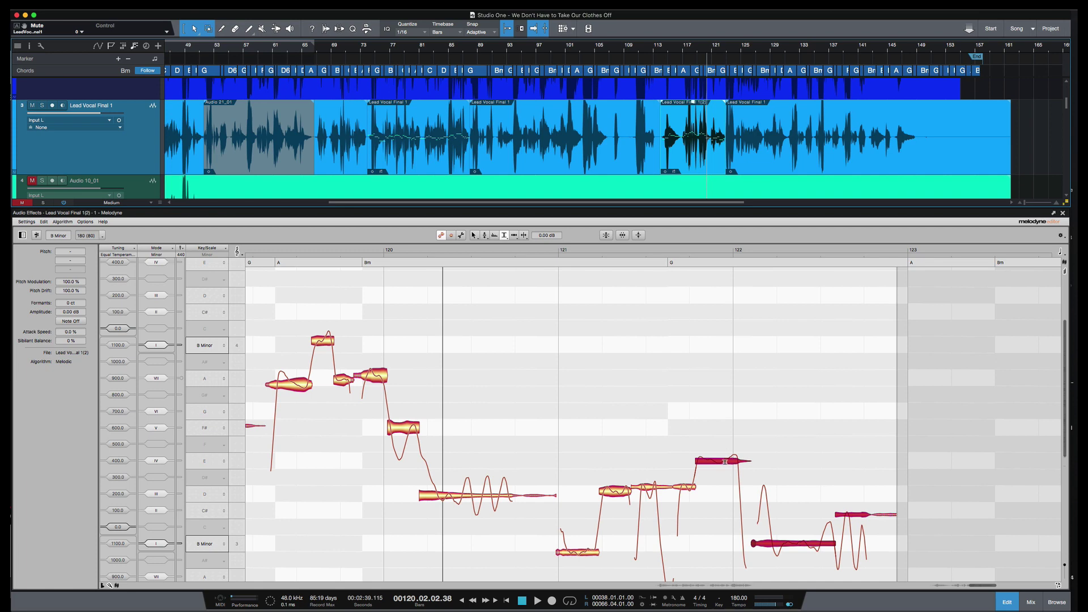
left_click_drag(724, 460, 723, 441)
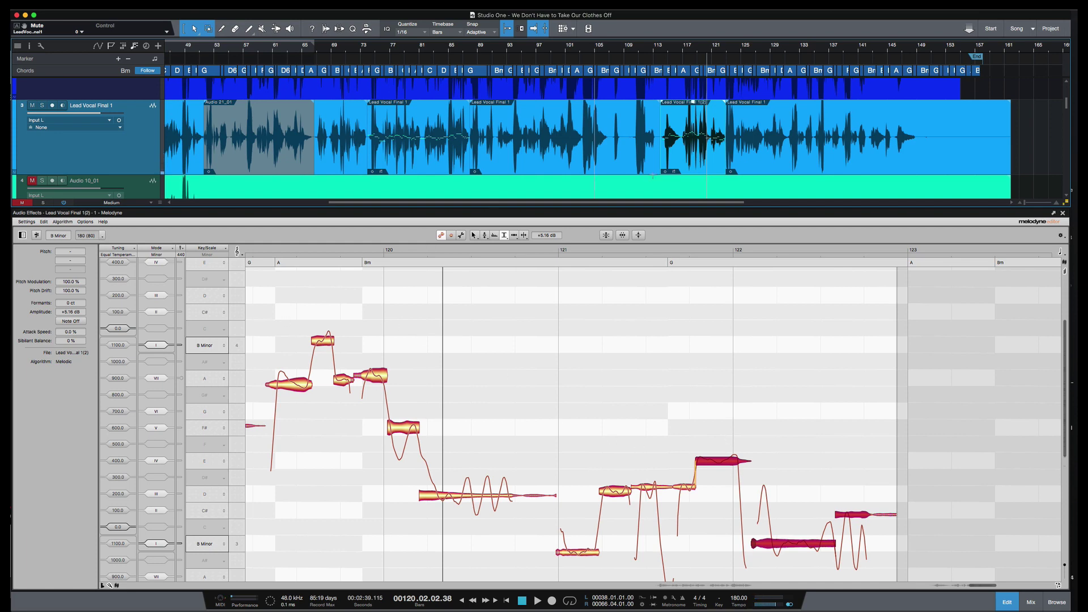
key("space")
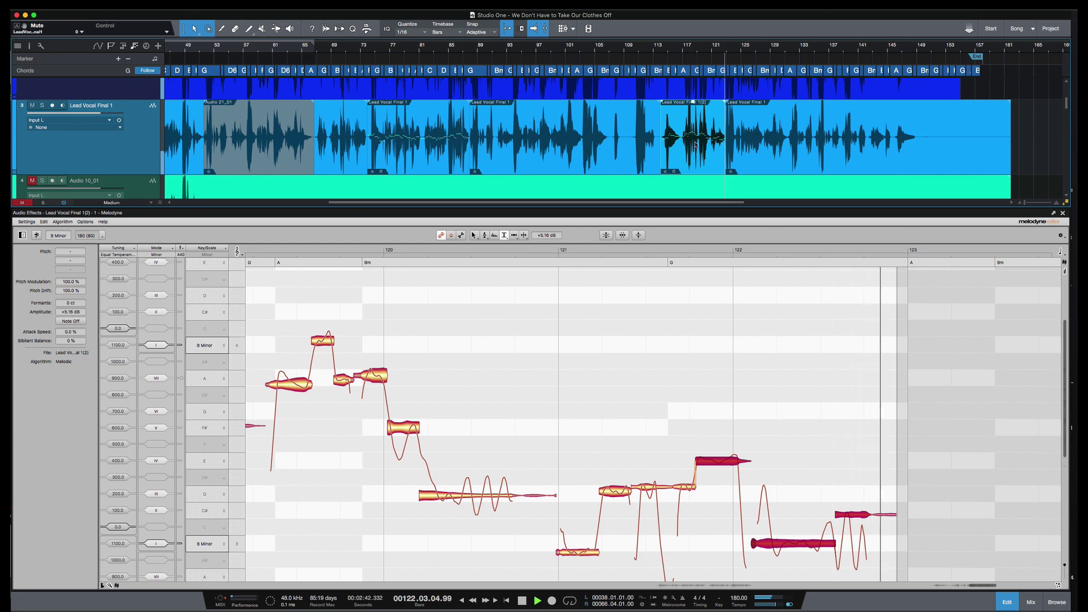
key("space")
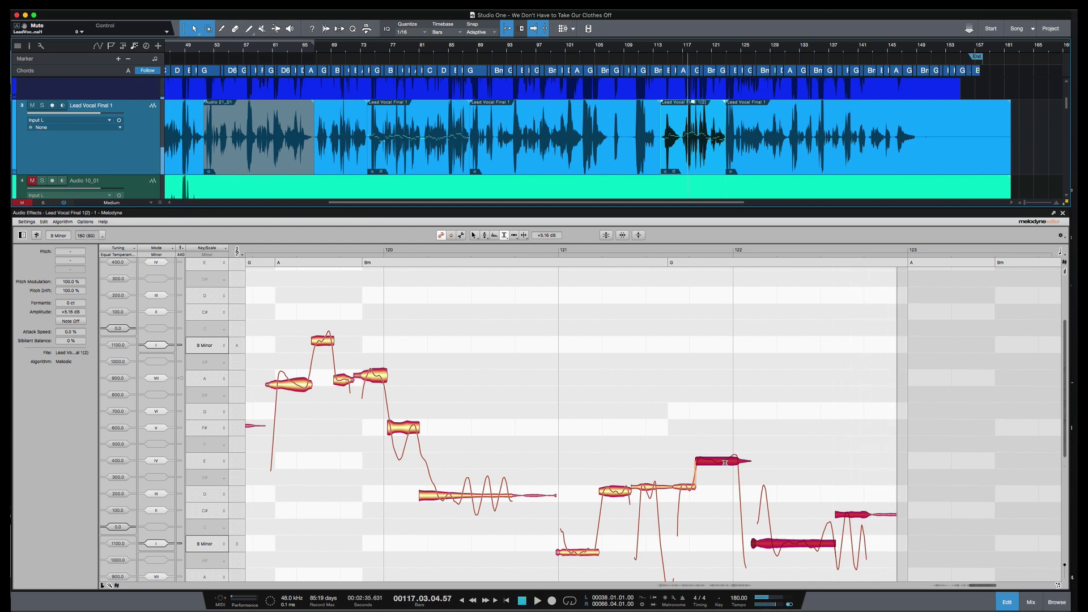
left_click_drag(724, 463, 721, 451)
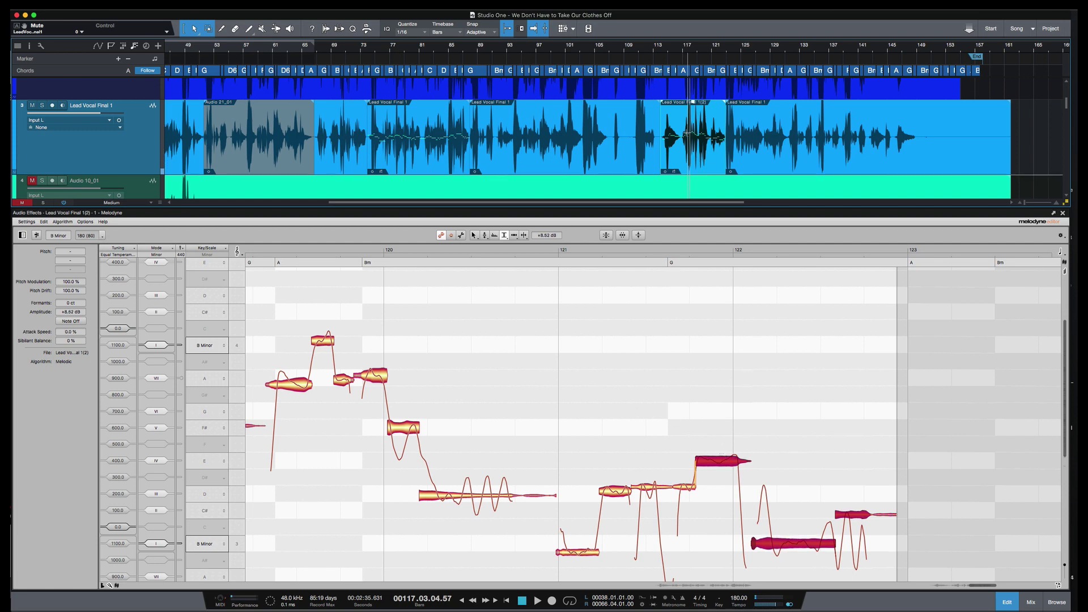
left_click(687, 134)
key("space")
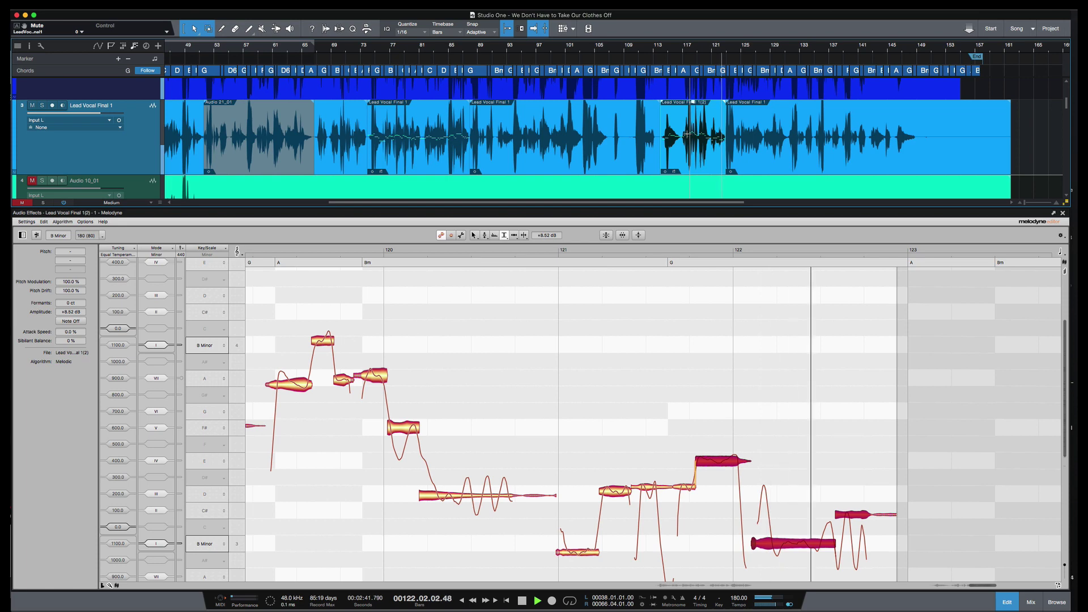
- Boost the short D4 note before bar 122 so the closing notes reach +7.80 dB, then audition
key("space")
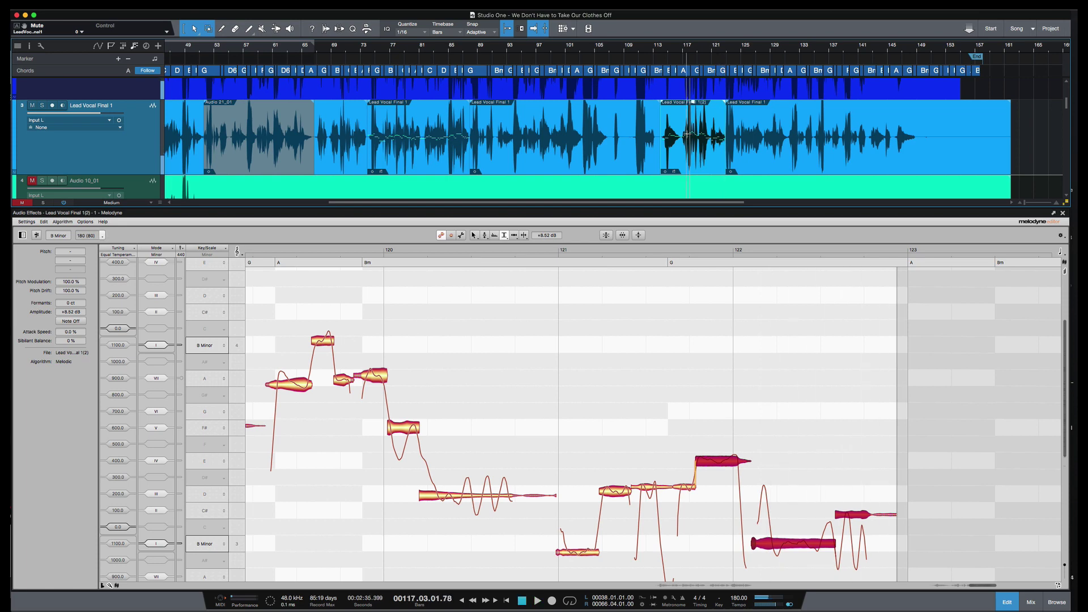
left_click(689, 489)
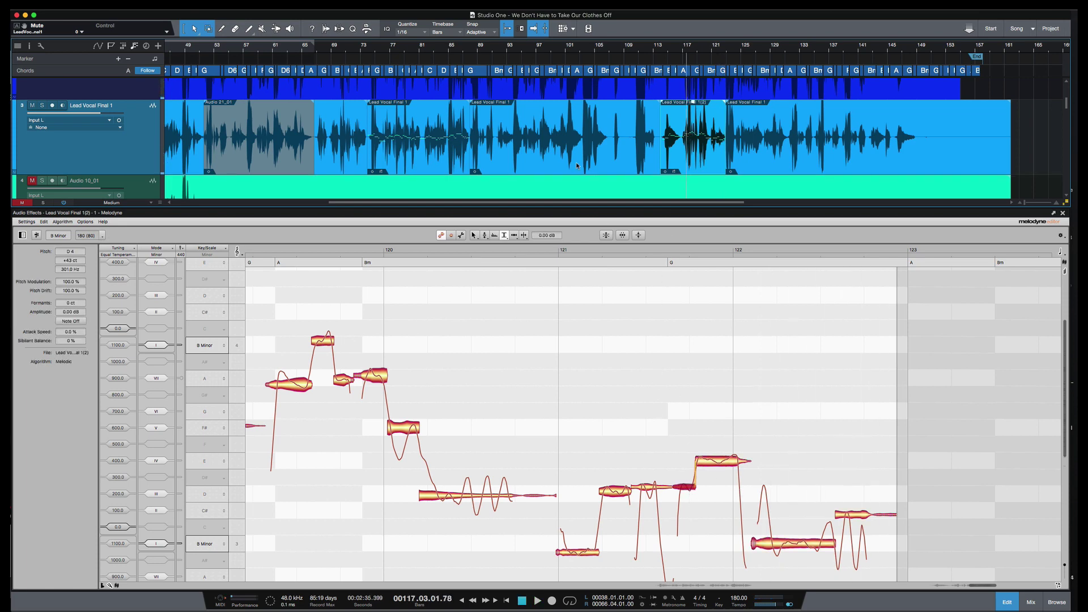
left_click_drag(545, 234, 539, 202)
key("space")
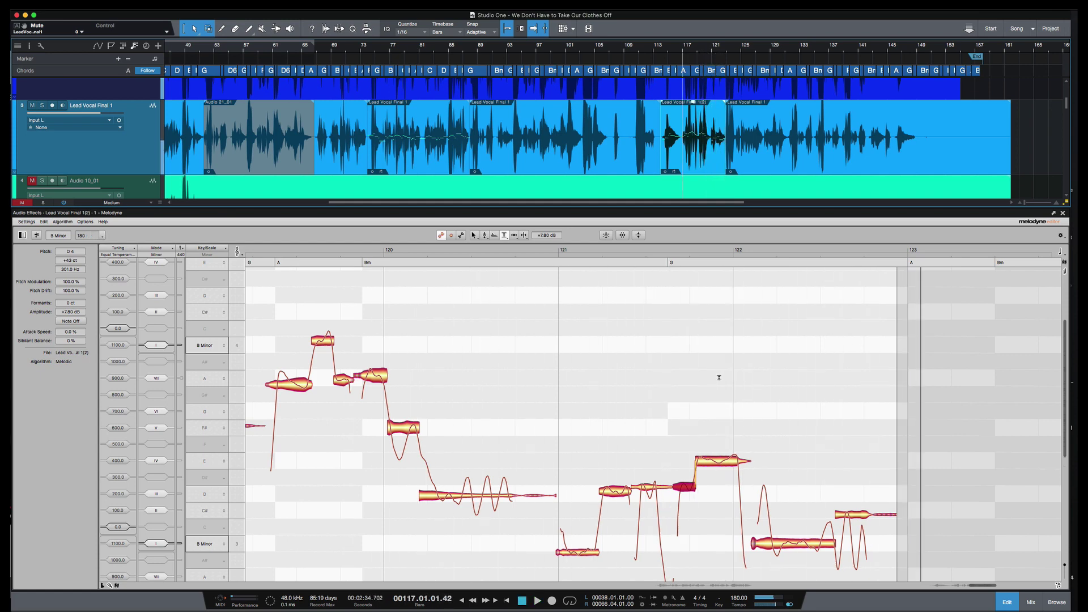
key("space")
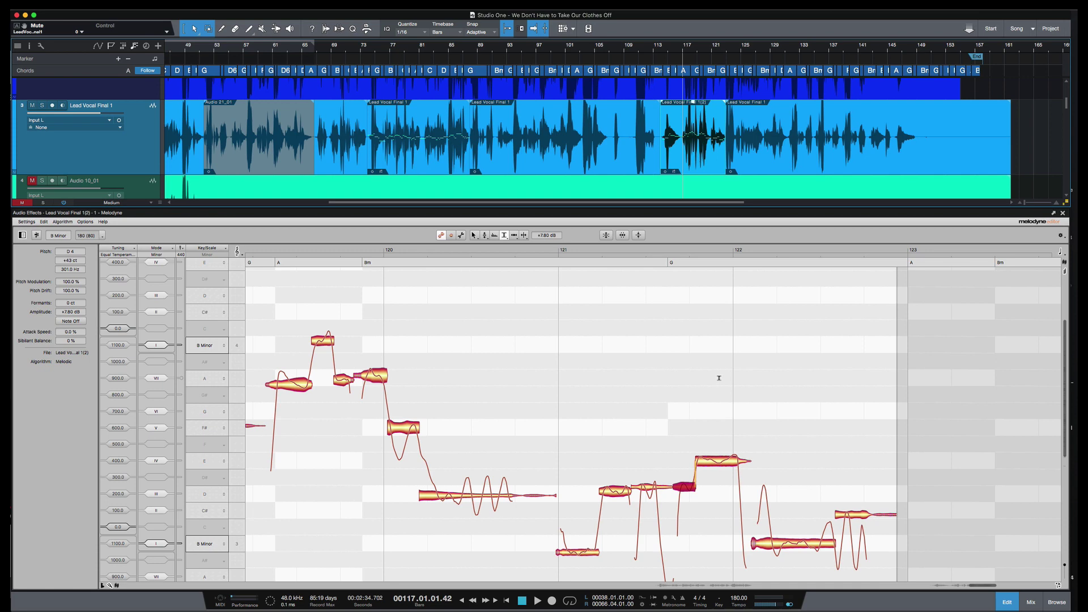
left_click(692, 369)
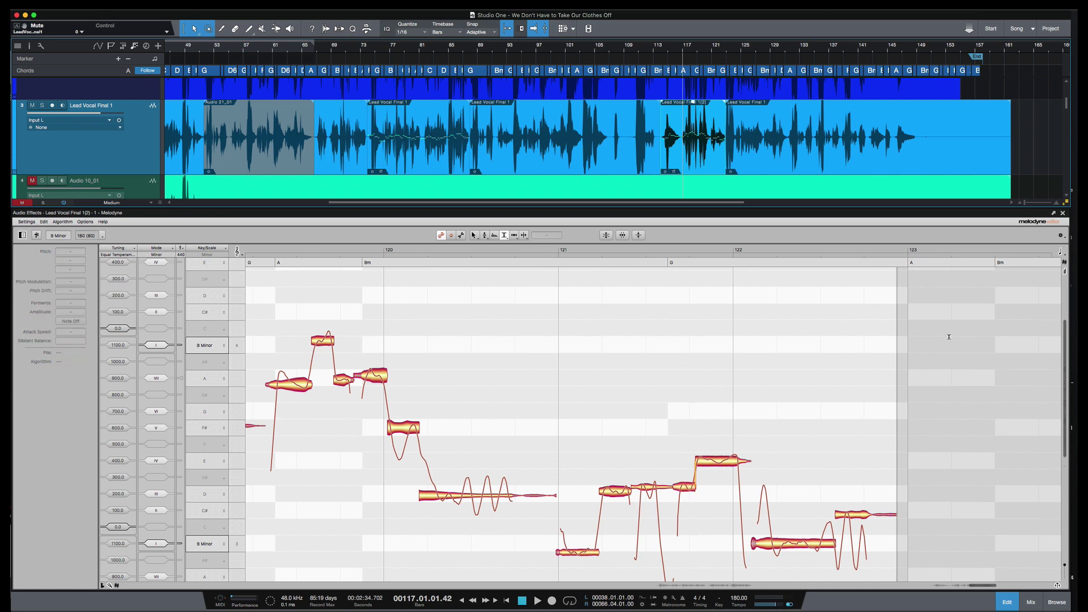
left_click_drag(260, 330, 881, 572)
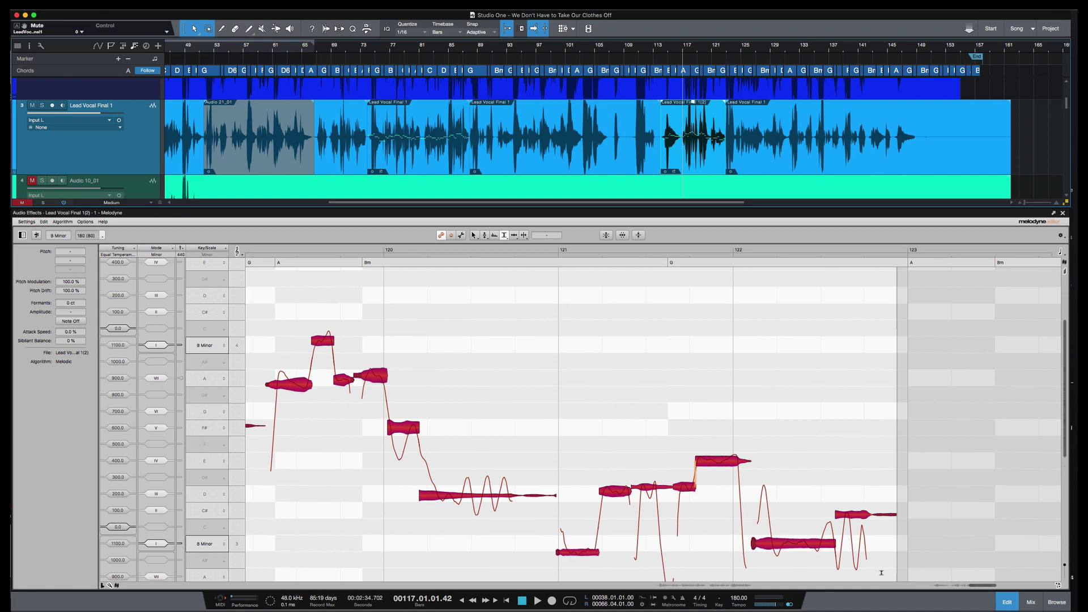
double_click(504, 236)
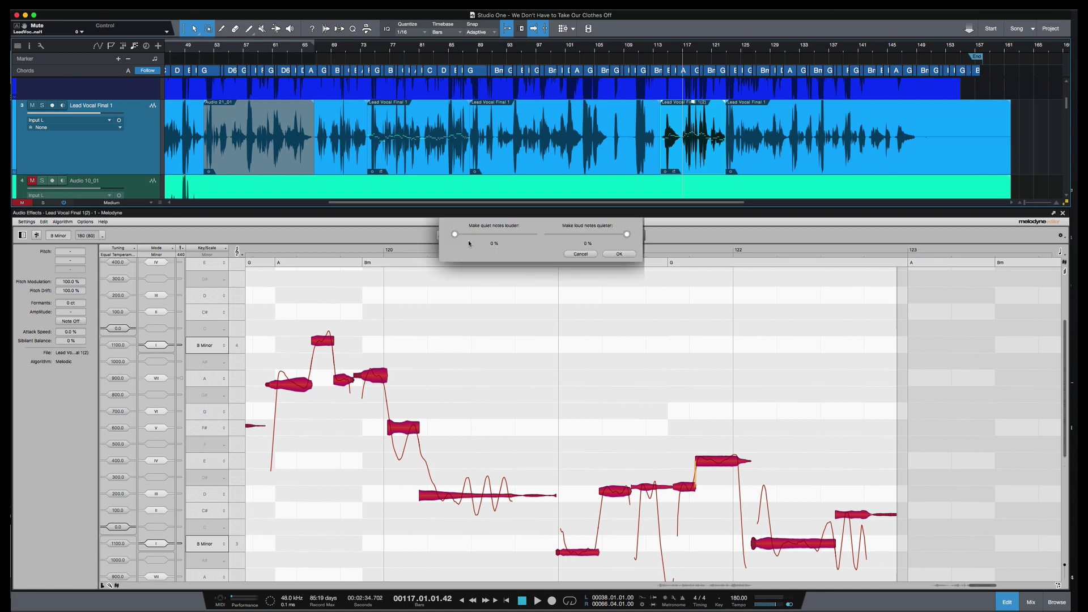
left_click_drag(456, 235, 508, 241)
mouse_move(628, 234)
left_mouse_down()
mouse_move(536, 240)
mouse_move(607, 237)
left_mouse_up()
left_click(580, 254)
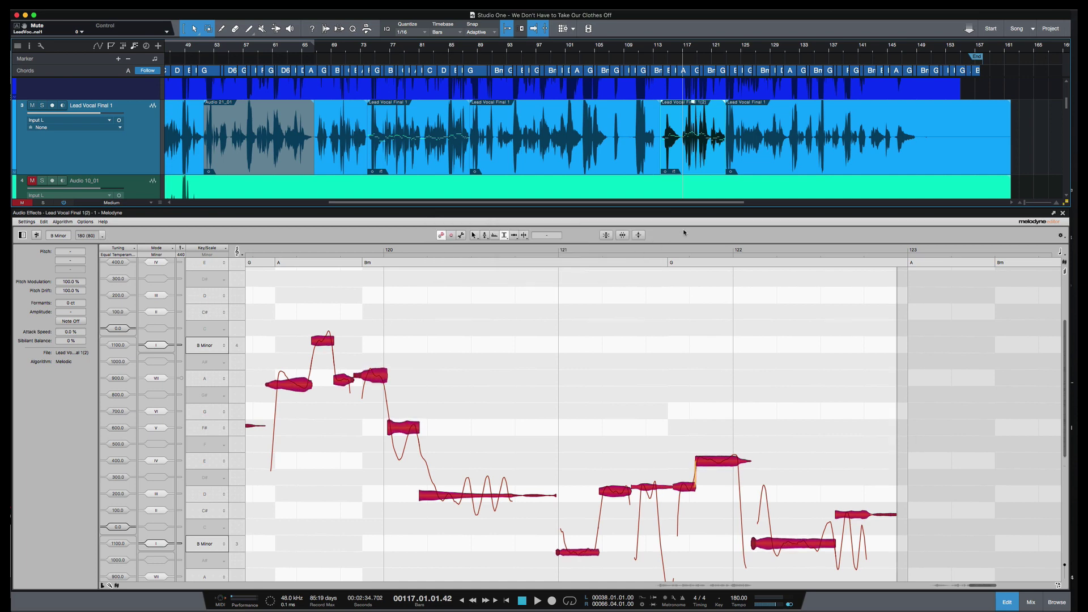